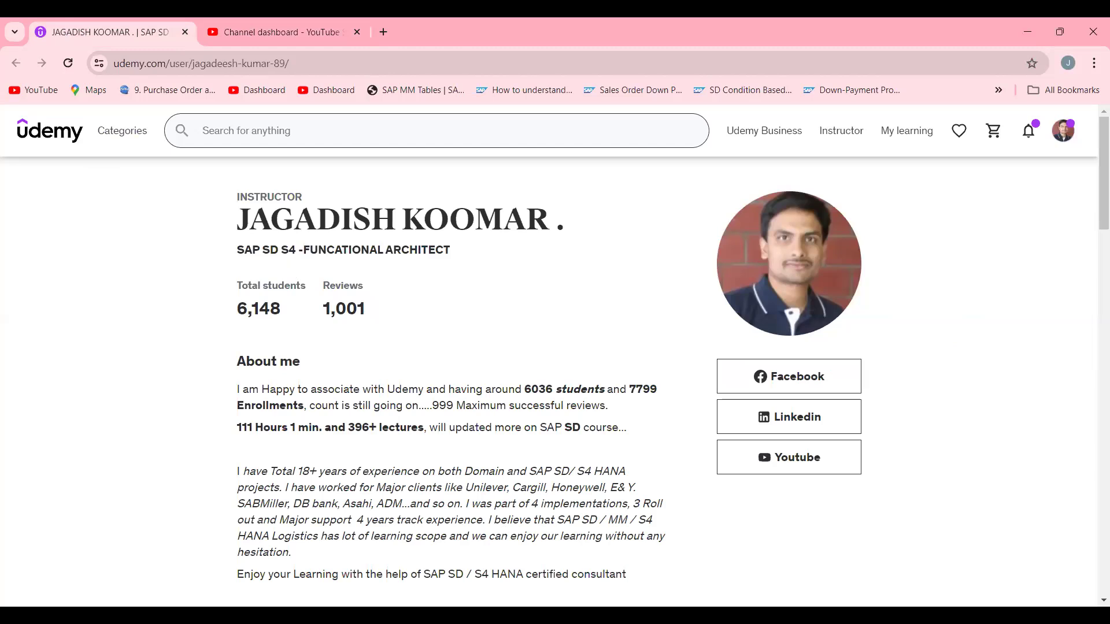
Step: Review the instructor's Udemy profile and course list, then switch to the YouTube channel dashboard
drag(1093, 199, 1092, 297)
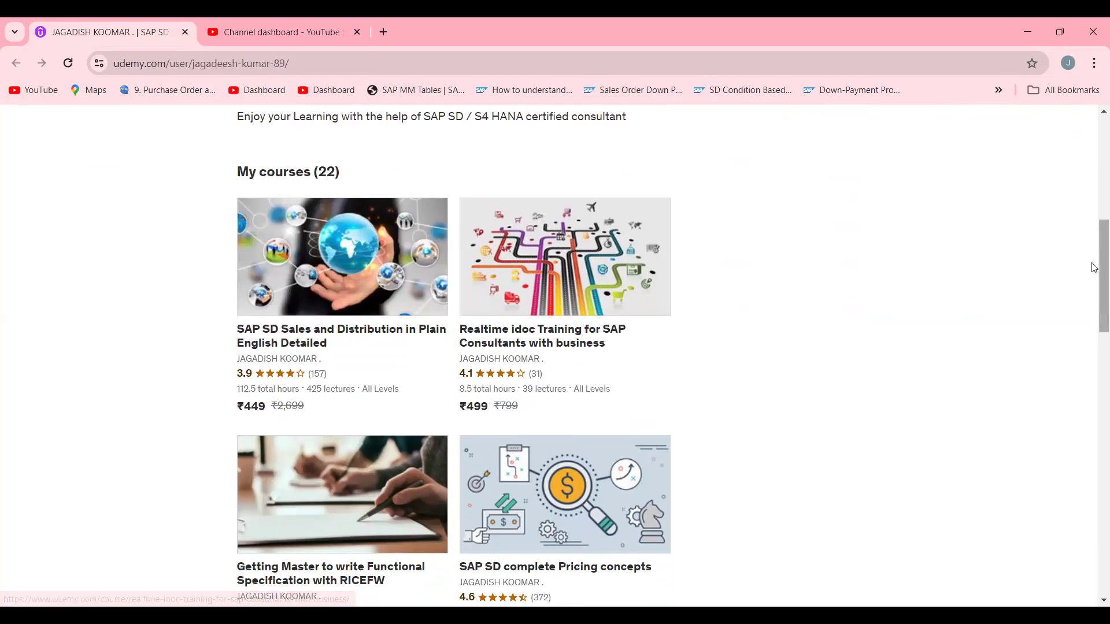
drag(1094, 267, 1092, 293)
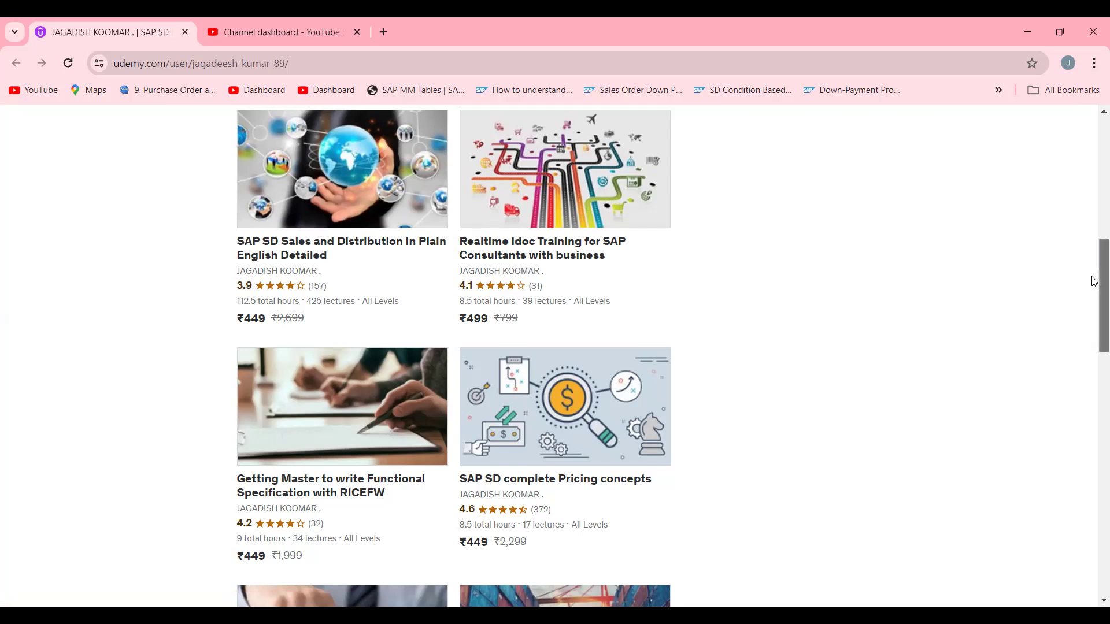
scroll(1094, 336, down, 3)
scroll(1093, 340, down, 2)
scroll(1093, 330, up, 3)
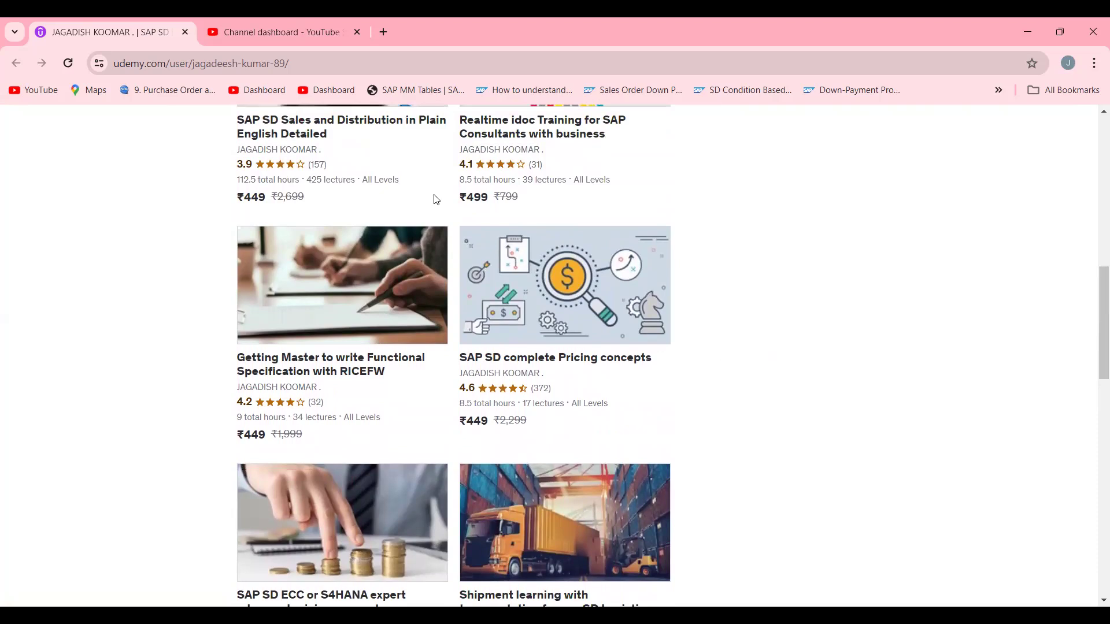
scroll(1094, 337, down, 2)
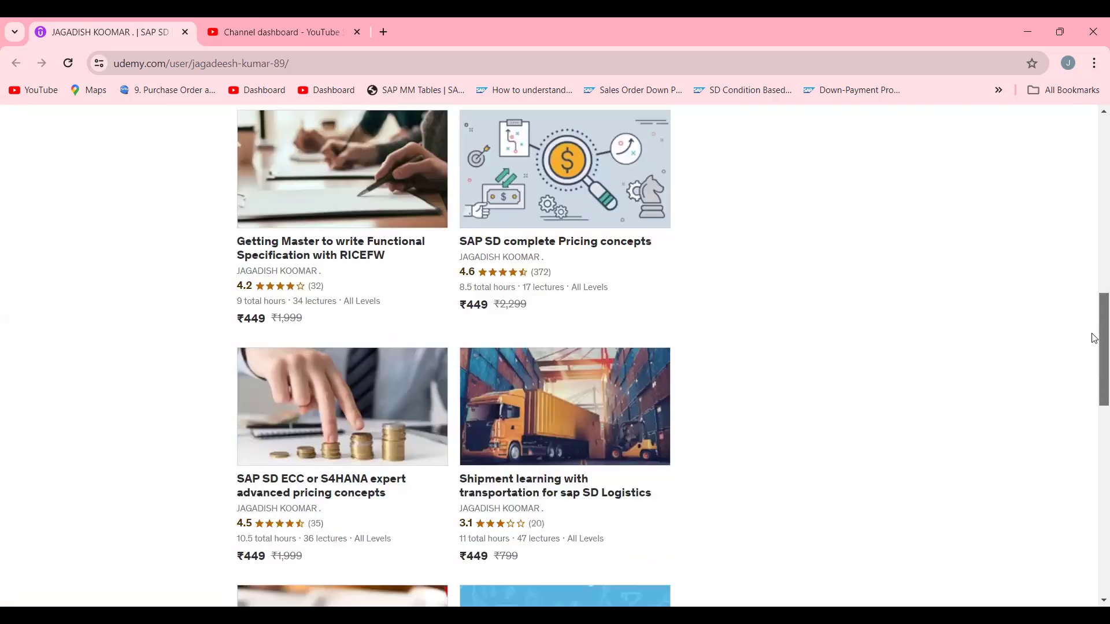
scroll(1094, 337, up, 1)
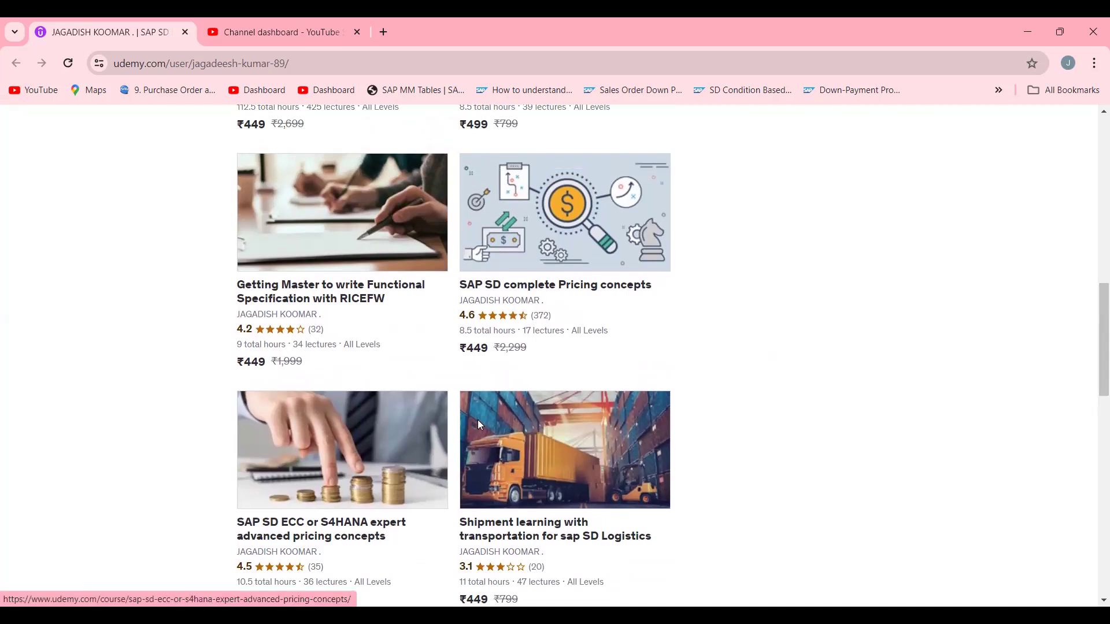
drag(1093, 355, 1072, 141)
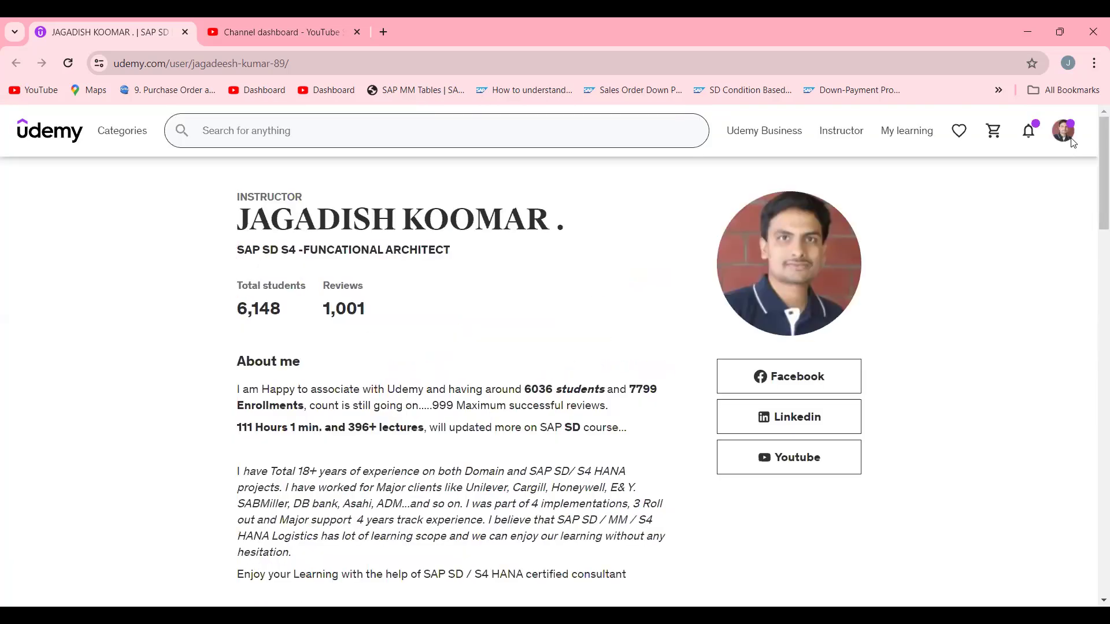
click(276, 33)
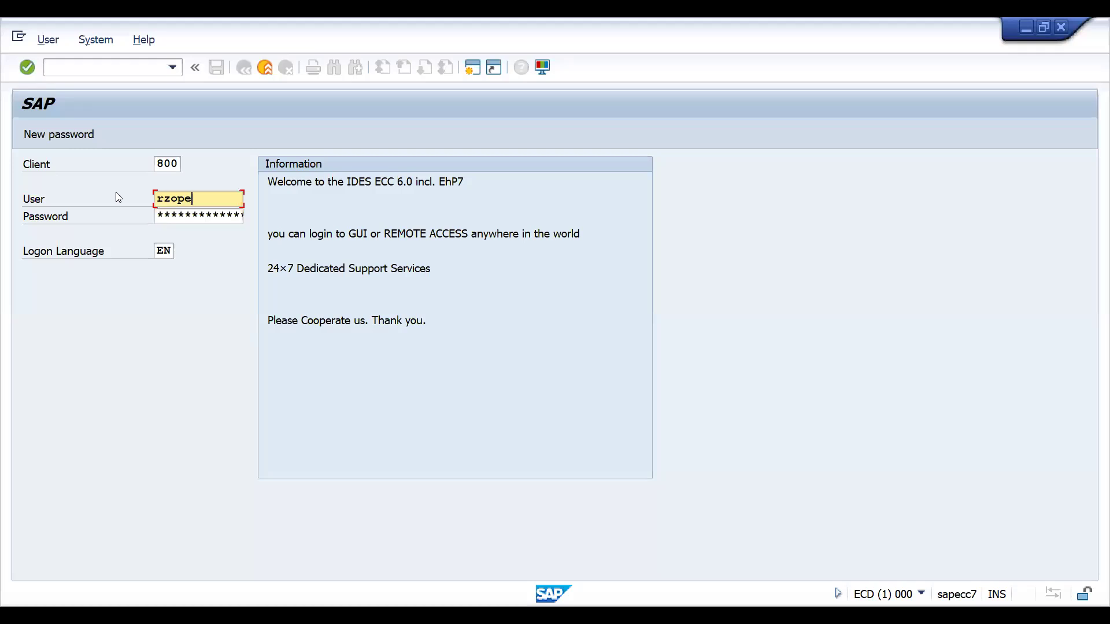
Step: Switch to SAP and log on to client 800 in language EN with the account user name and password
key(Tab)
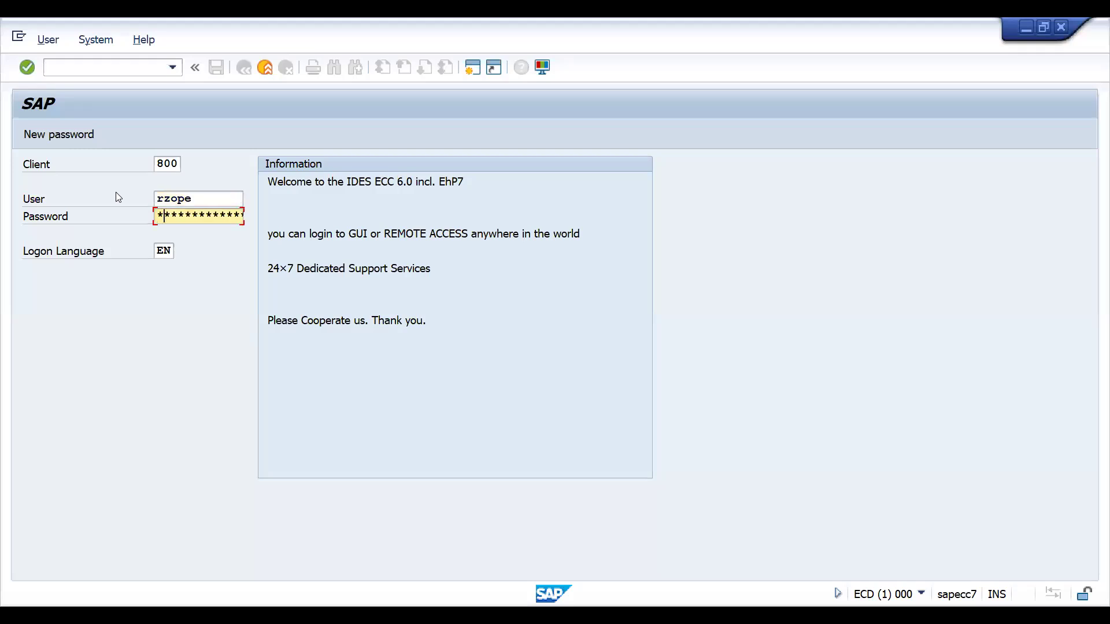
key(Return)
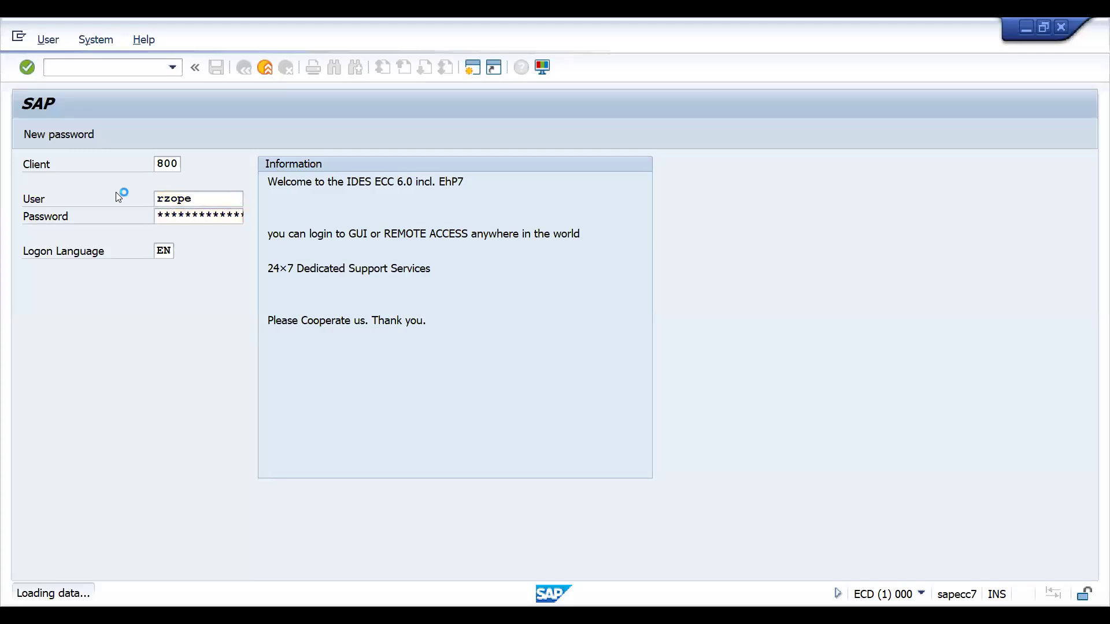
Step: Open billing document 89000019 for changing with transaction VF02
text(/)
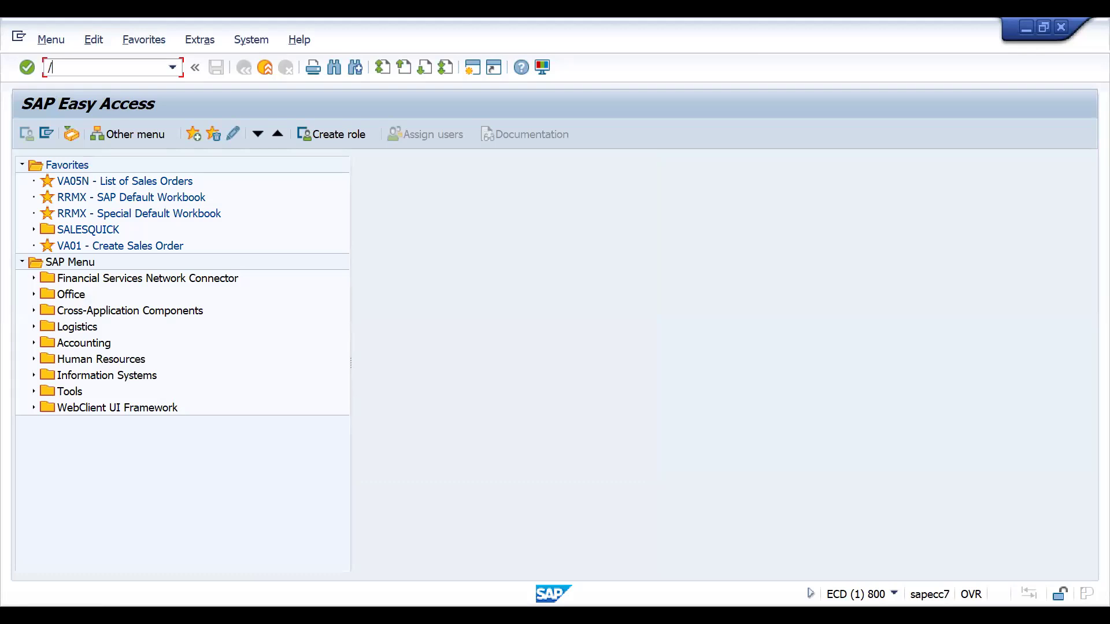
text(nvf02)
key(Return)
key(Down)
key(Down)
key(Return)
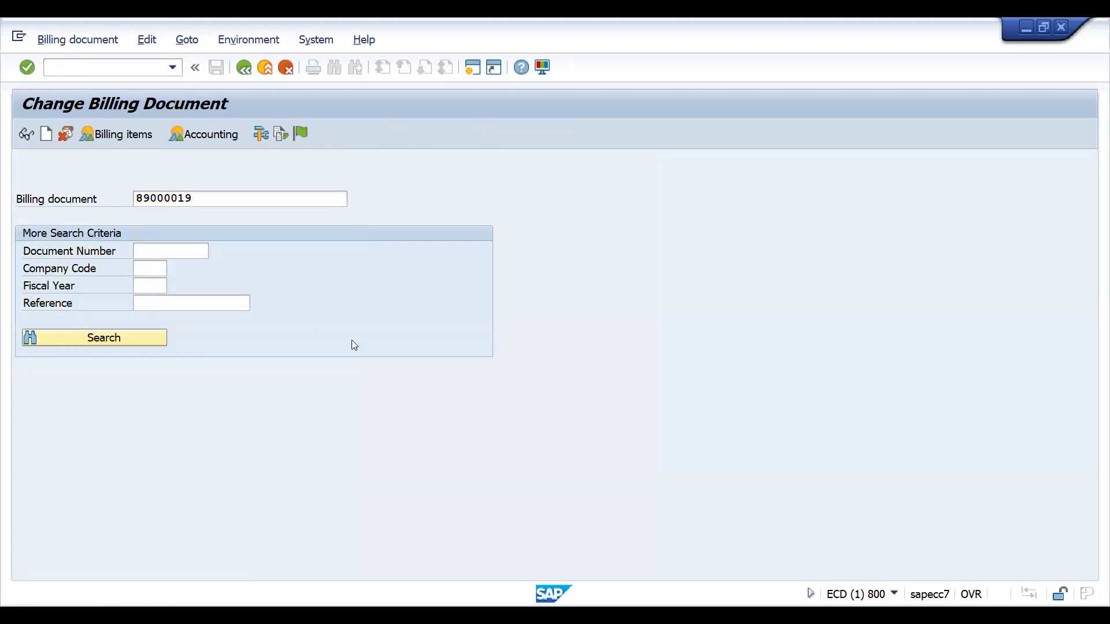
key(Return)
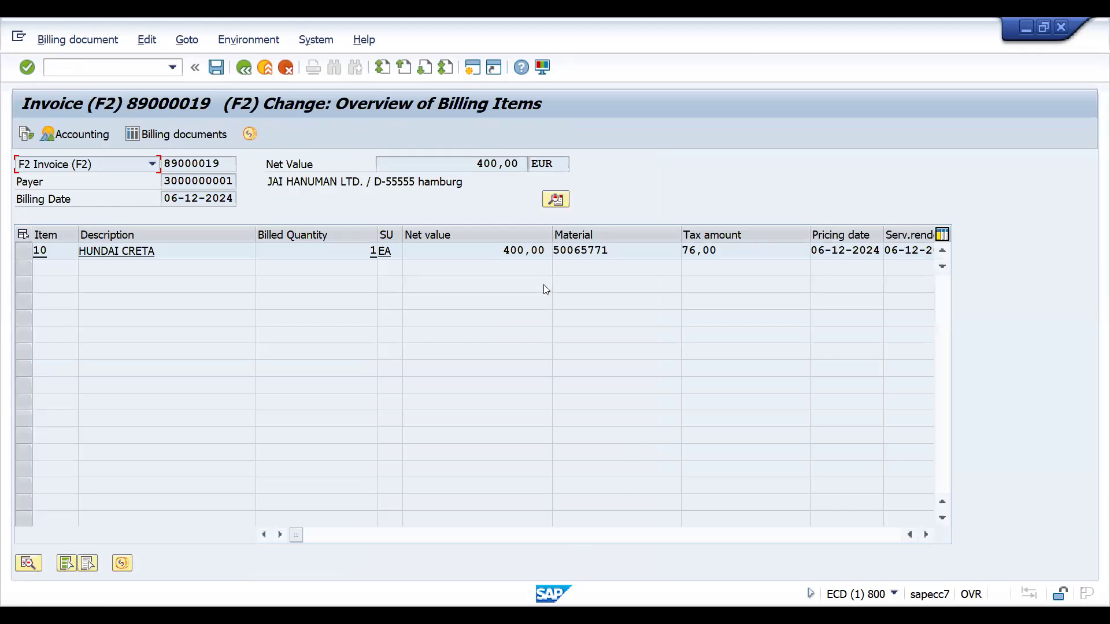
Step: Open the invoice's header data and review the full list of Posting Status values without changing the status
click(555, 200)
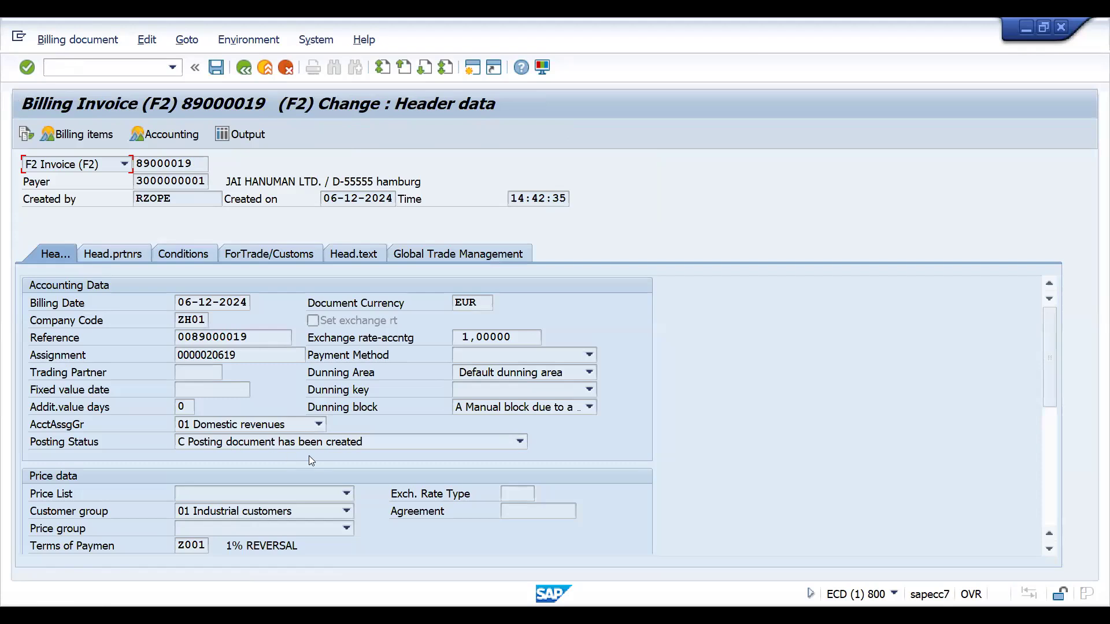
click(326, 444)
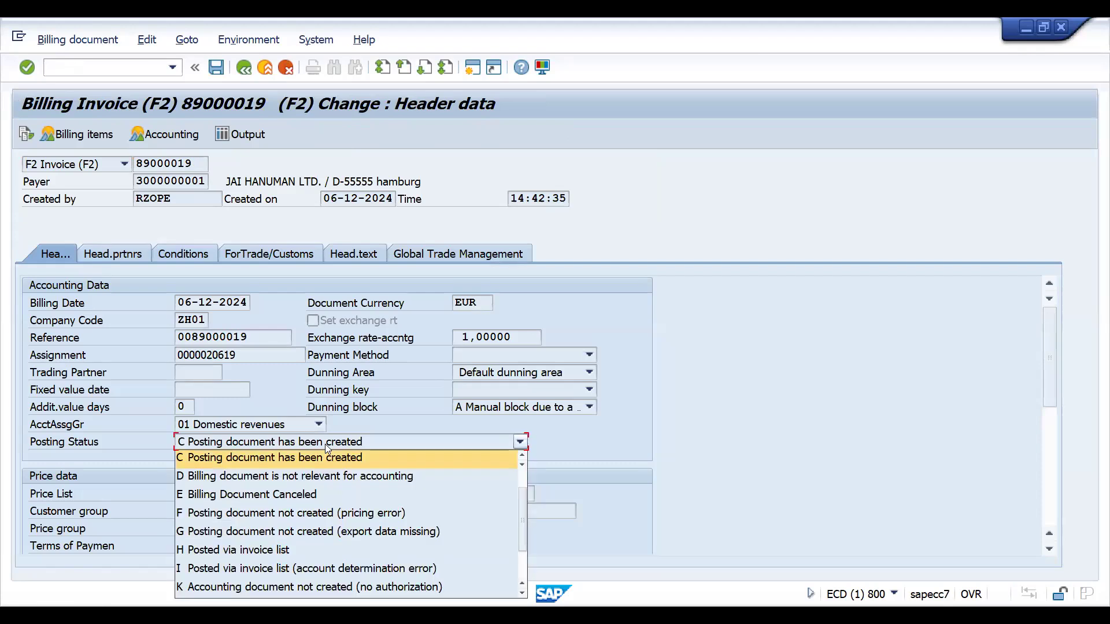
click(325, 444)
click(445, 445)
scroll(520, 501, up, 1)
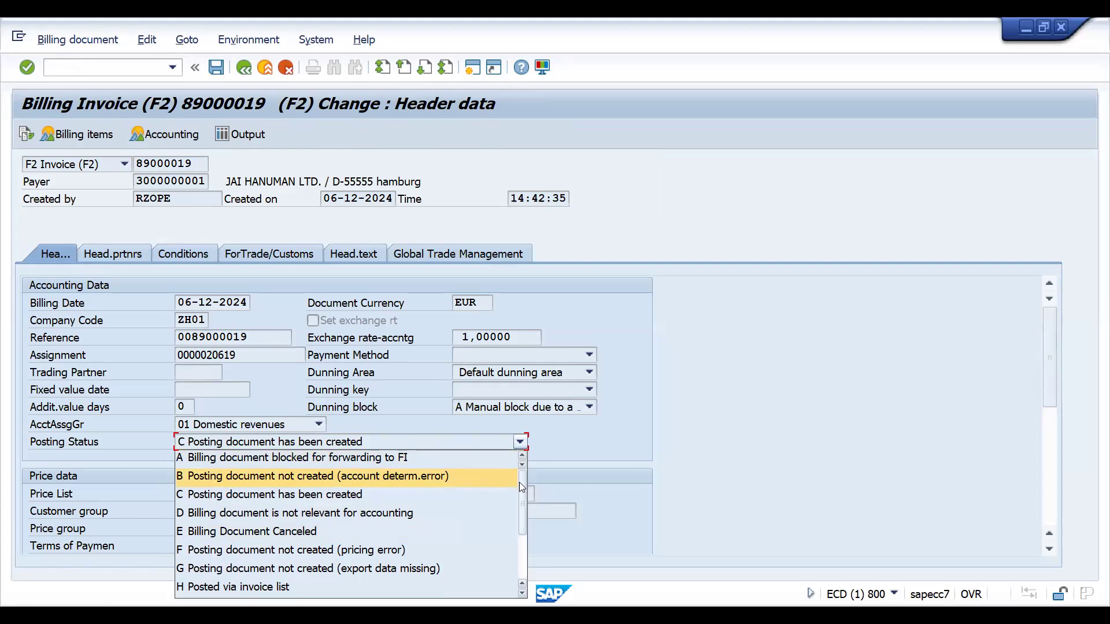
drag(519, 487, 521, 549)
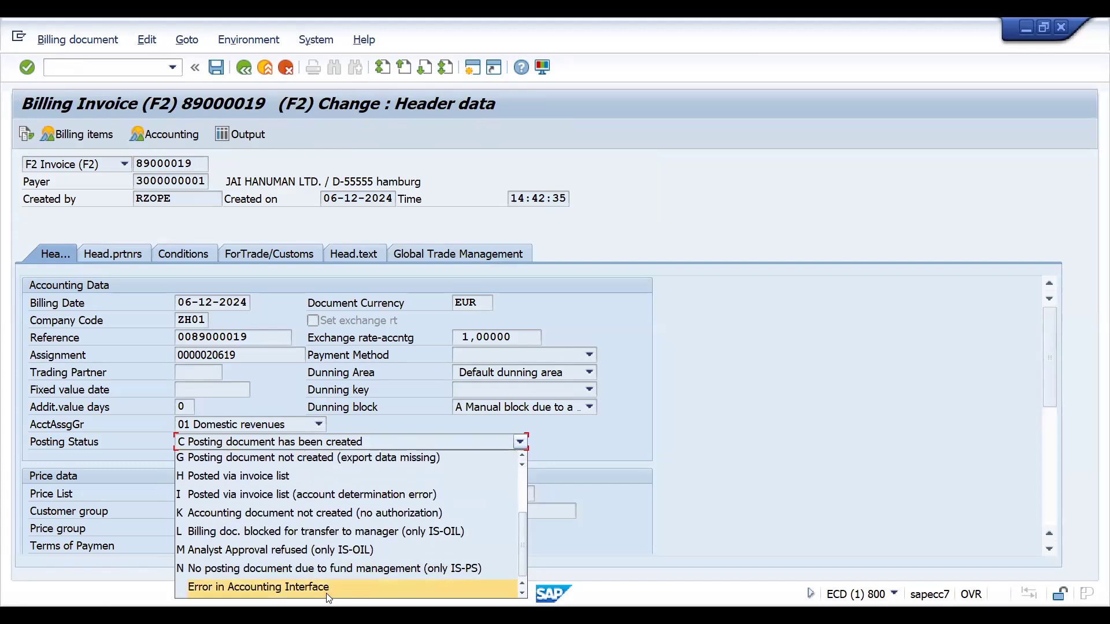
click(871, 365)
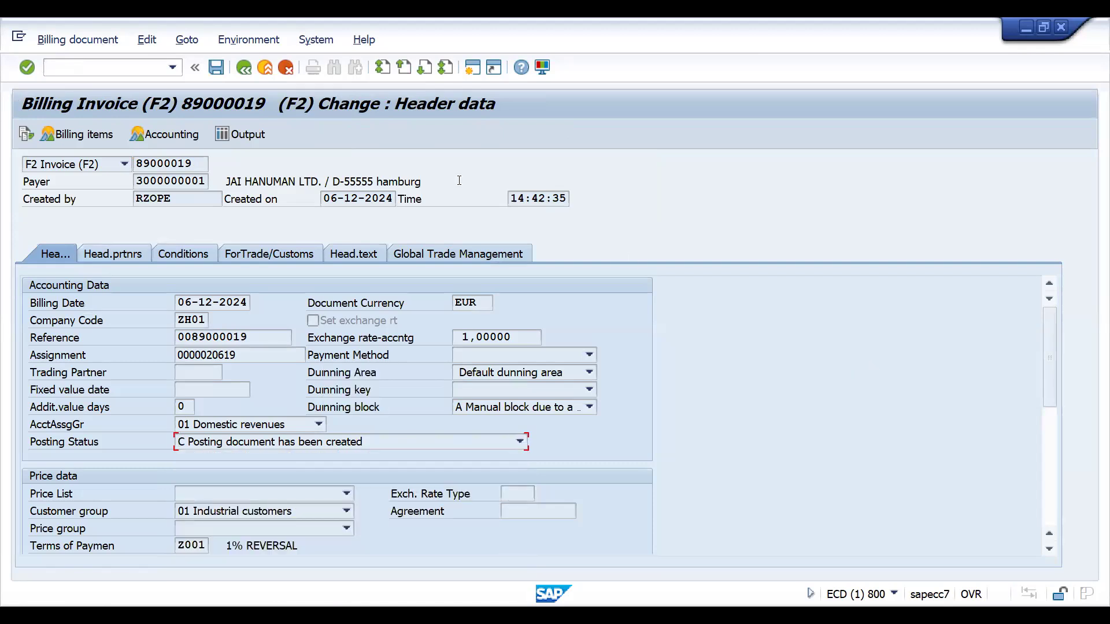
Step: Start a new sales order with transaction VA01 using order type ZOR1
click(94, 67)
text(/nvf03)
key(Return)
key(Down)
key(Down)
key(Return)
key(Return)
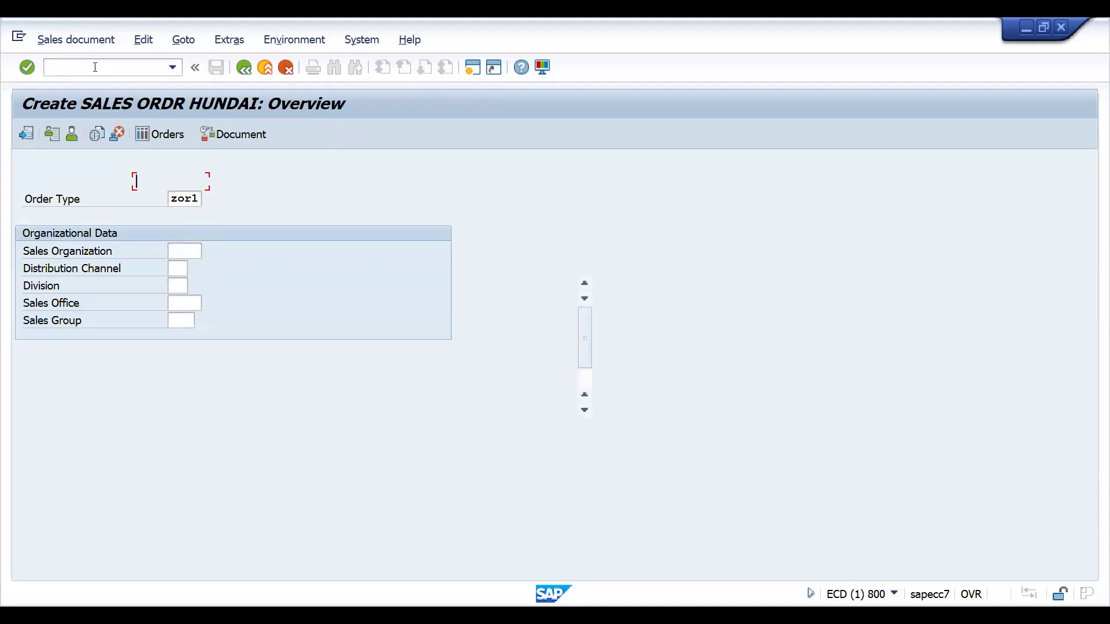
Step: Enter the sold-to party's customer number and the PO number tedt in the order header
key(Down)
key(Return)
key(Return)
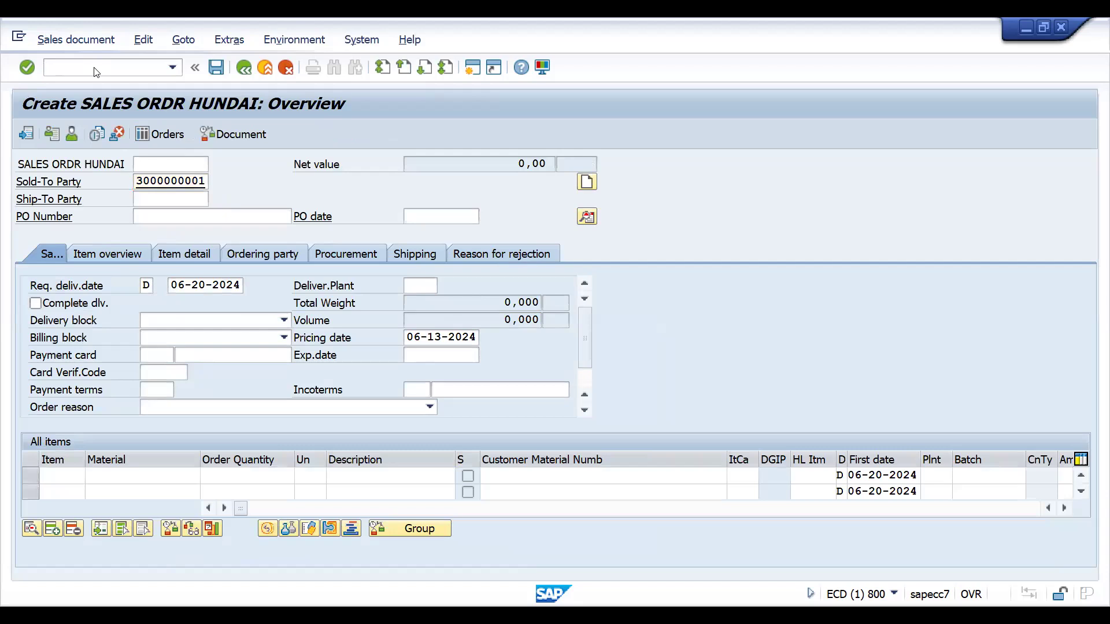
key(Return)
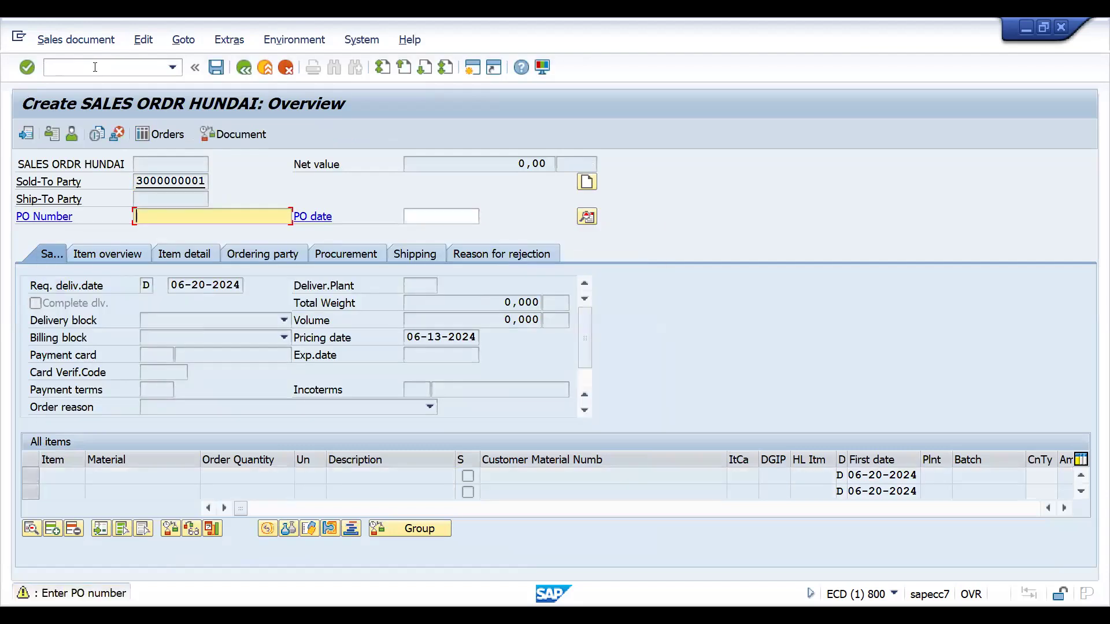
text(tedt)
key(Return)
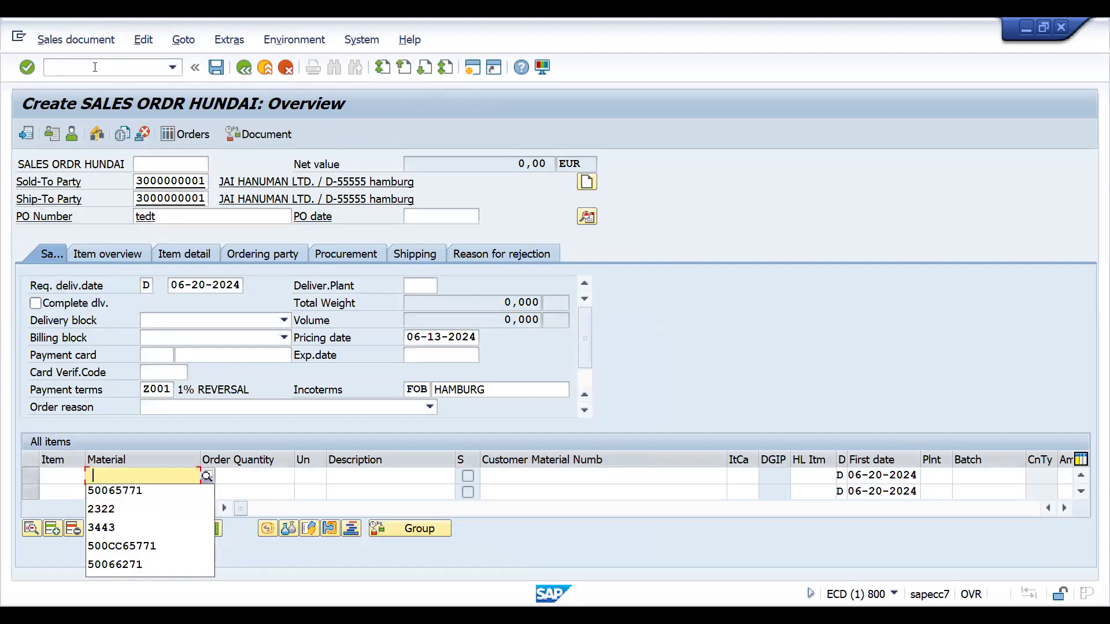
Step: Add material 50065771 with order quantity 1 and save the sales order
key(Down)
key(Return)
text(1)
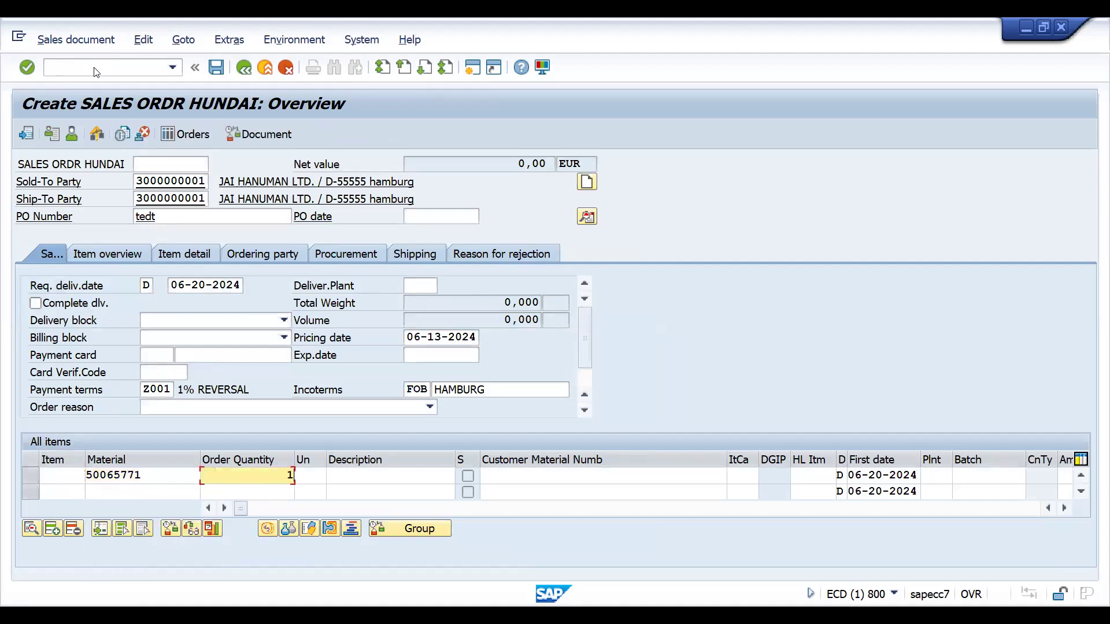
key(Return)
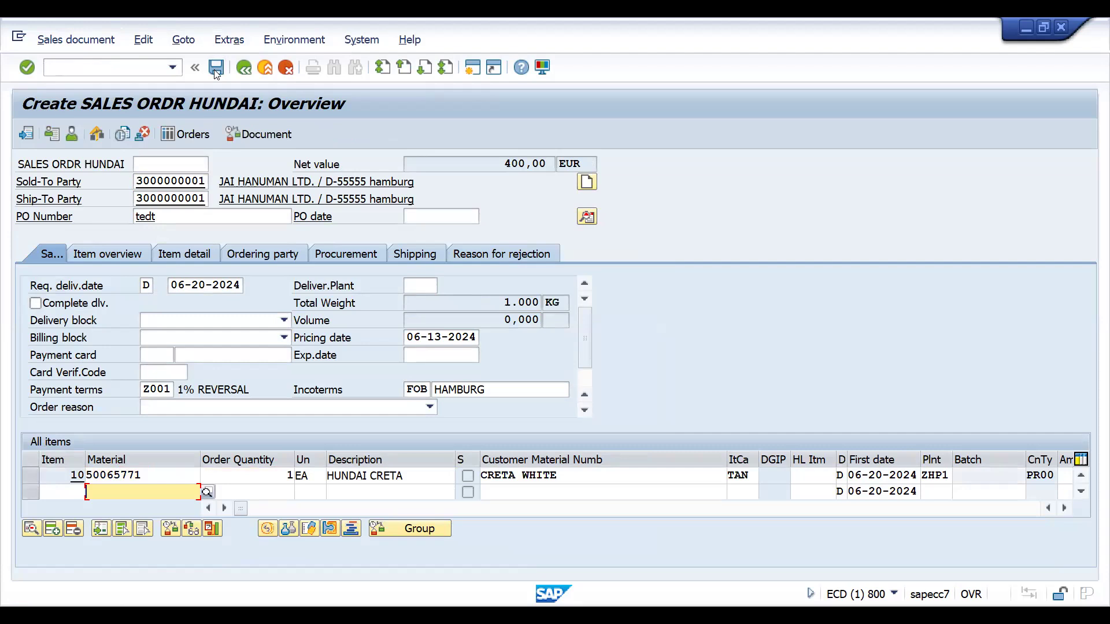
key(ctrl+s)
Step: Start an outbound delivery for the saved order with shipping point ZHS1 and selection date 06-27-2024
text(/nva01)
key(Return)
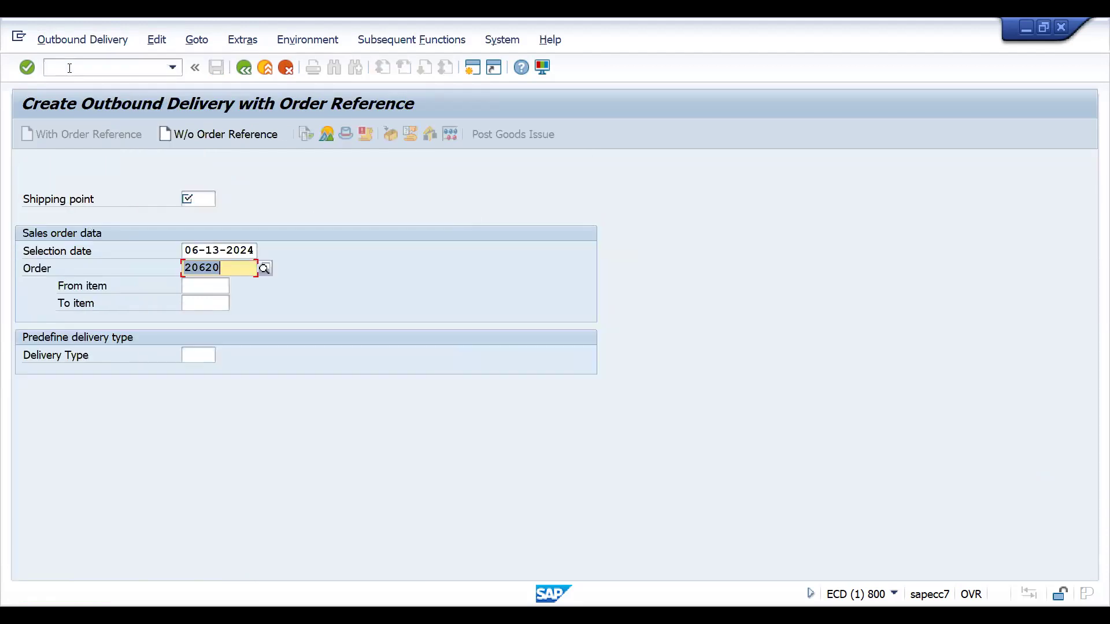
click(194, 200)
key(Tab)
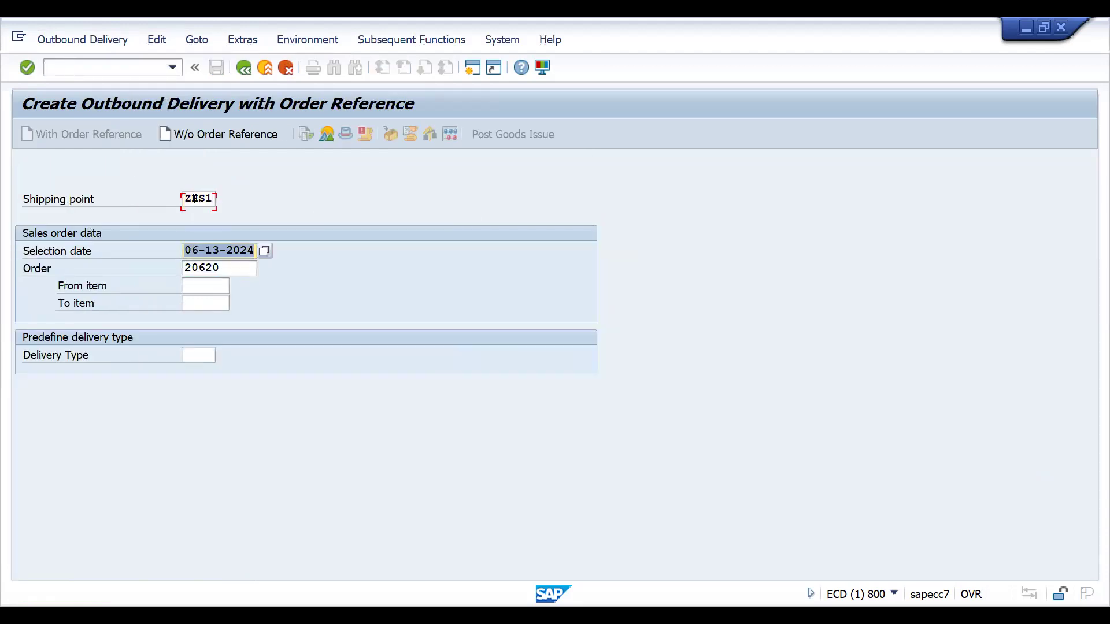
key(Return)
key(Return)
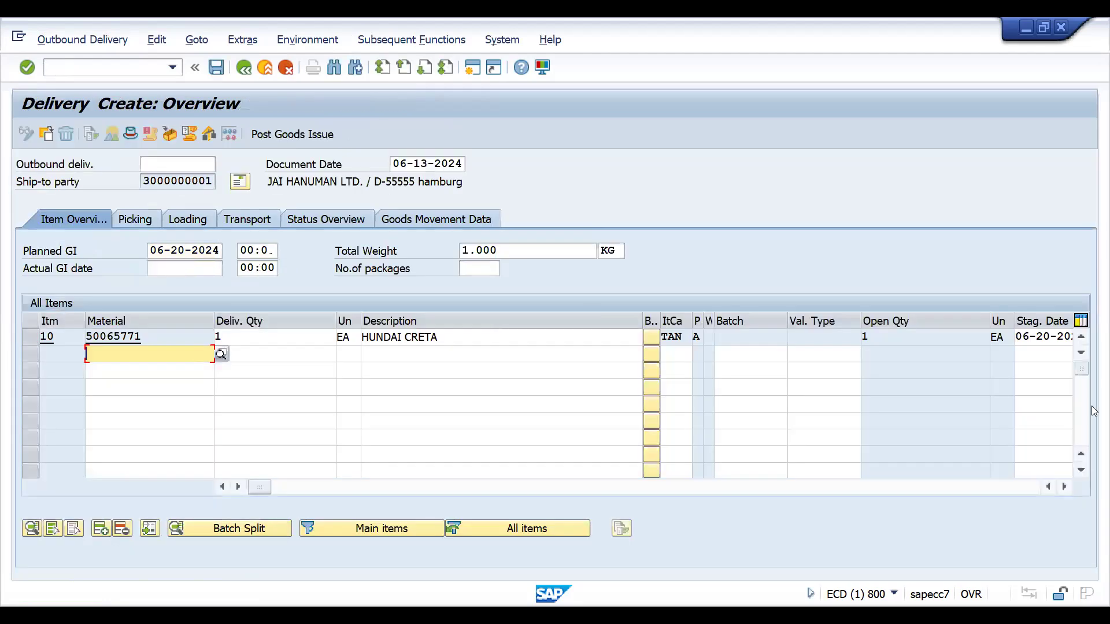
Step: Choose a storage location for the delivery item in the picking data and set its picked quantity to 1
click(130, 218)
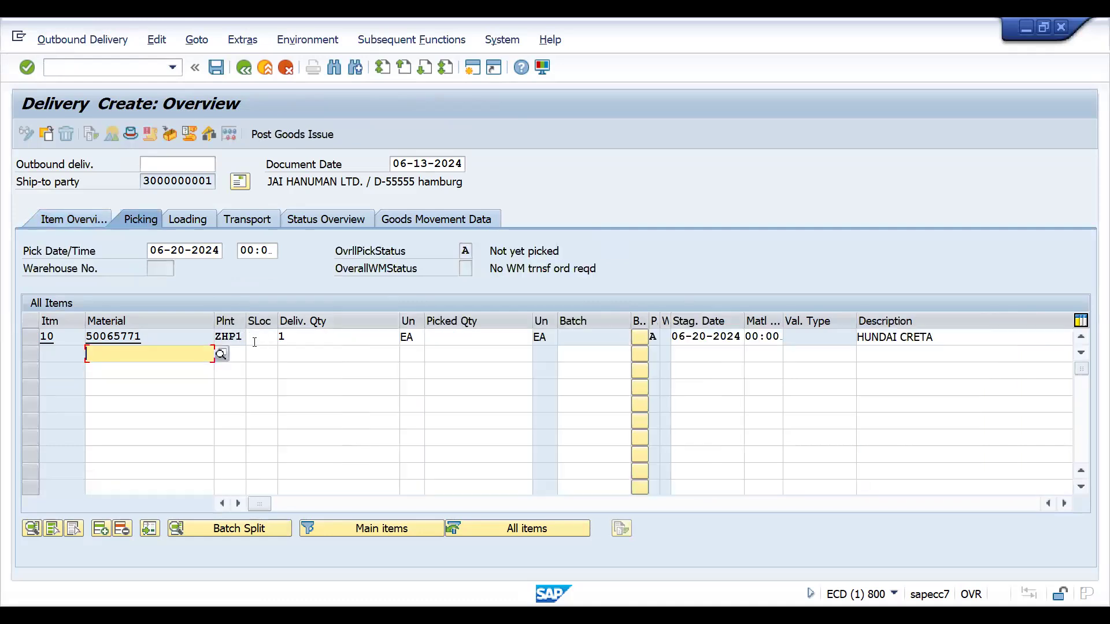
click(254, 342)
key(Down)
key(Return)
key(Tab)
key(Tab)
key(Tab)
text(1)
key(Return)
Step: Post the goods issue for the delivery and cancel saving its print output
click(292, 134)
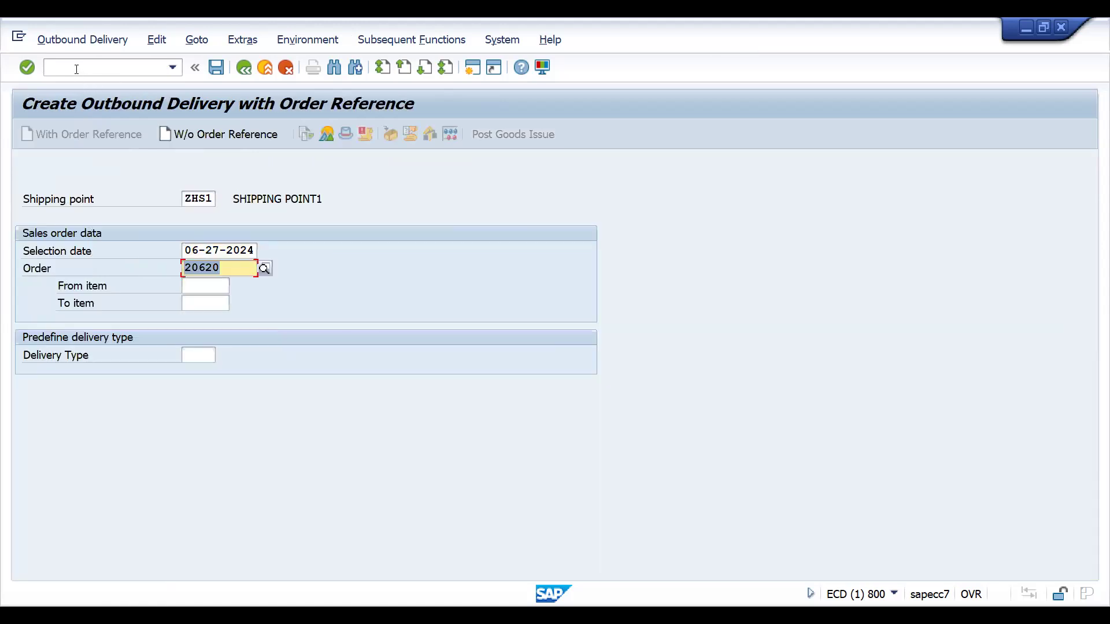
click(76, 69)
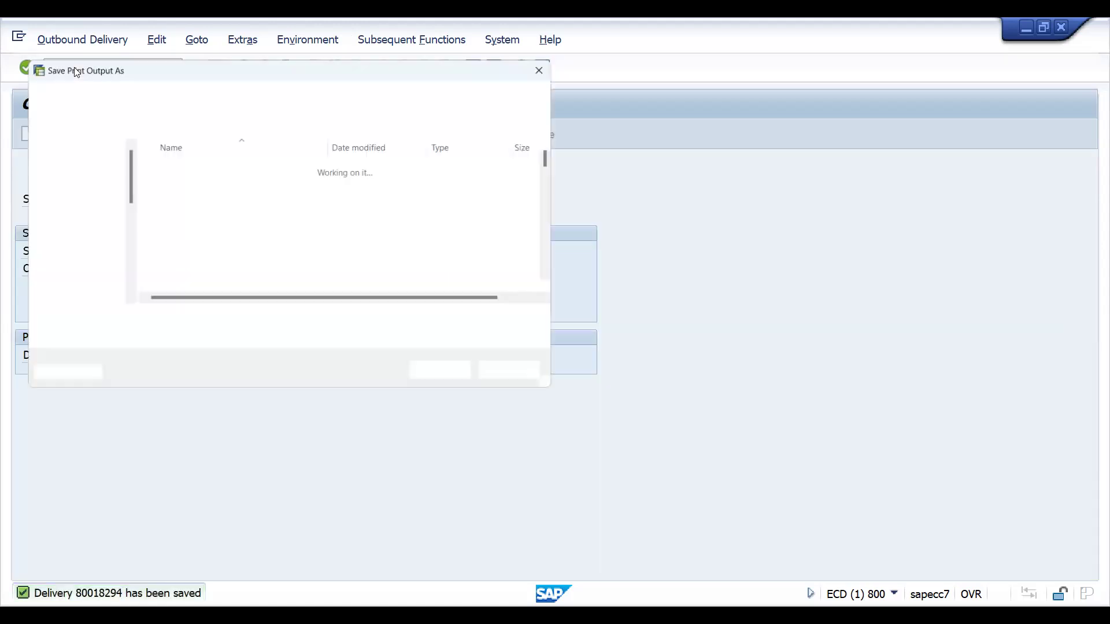
key(Escape)
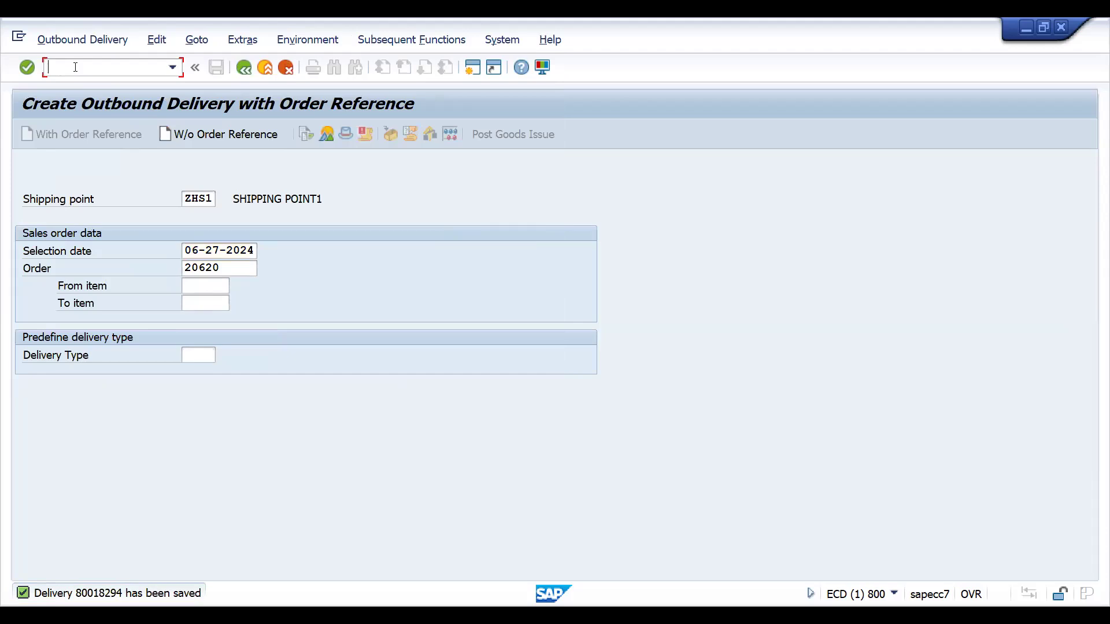
Step: Create the new delivery's F2 billing document with VF01, check its header data and save it without print output
text(/nvf01)
key(Return)
key(Return)
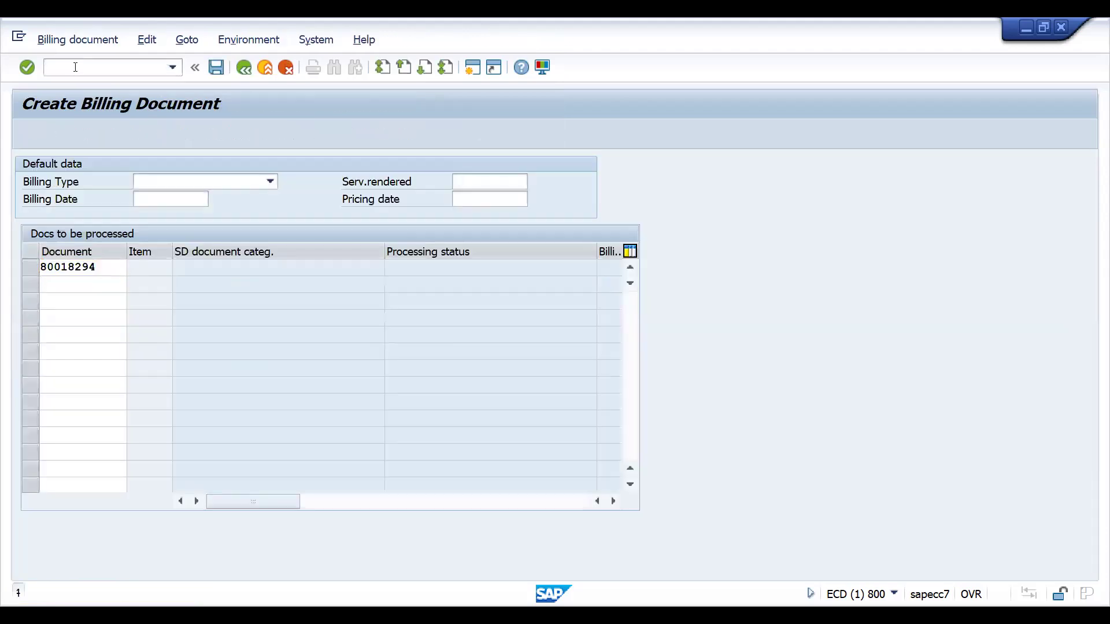
click(557, 200)
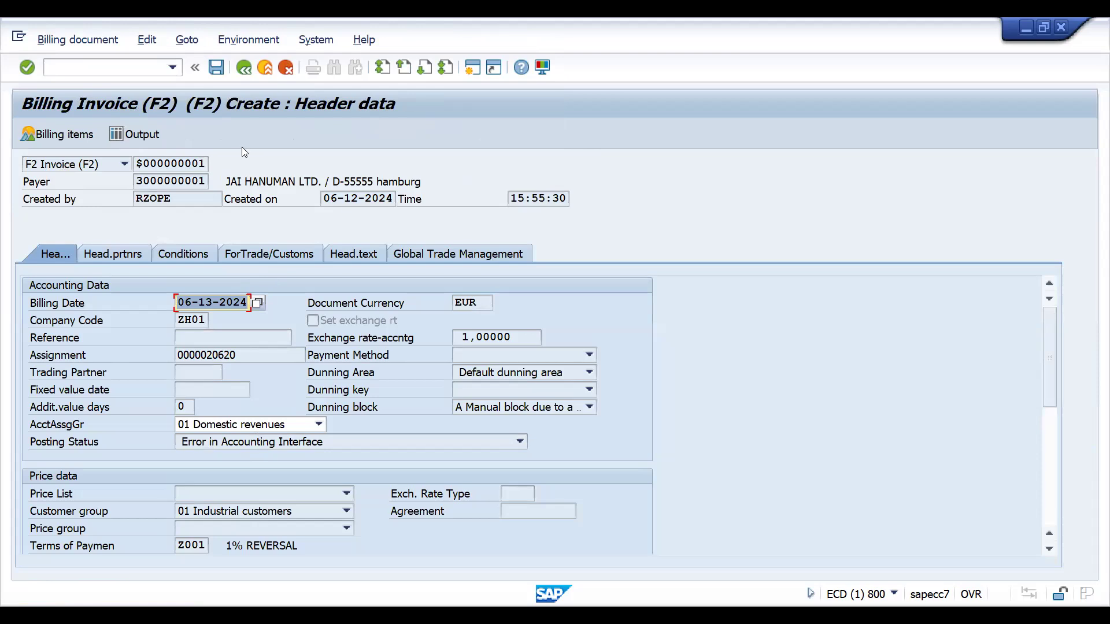
click(216, 68)
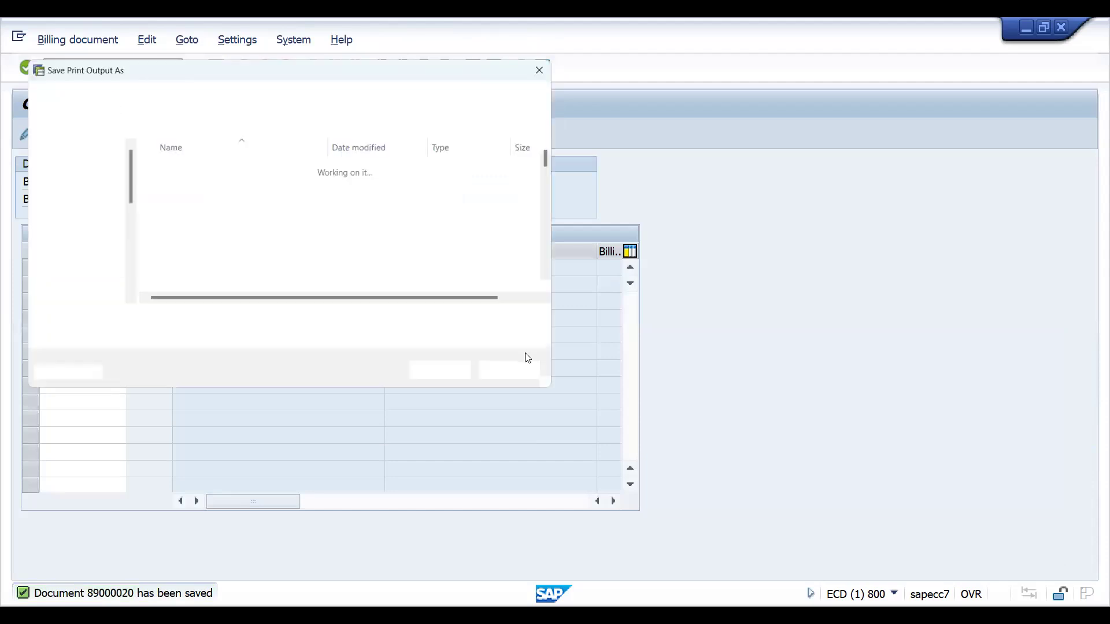
click(526, 377)
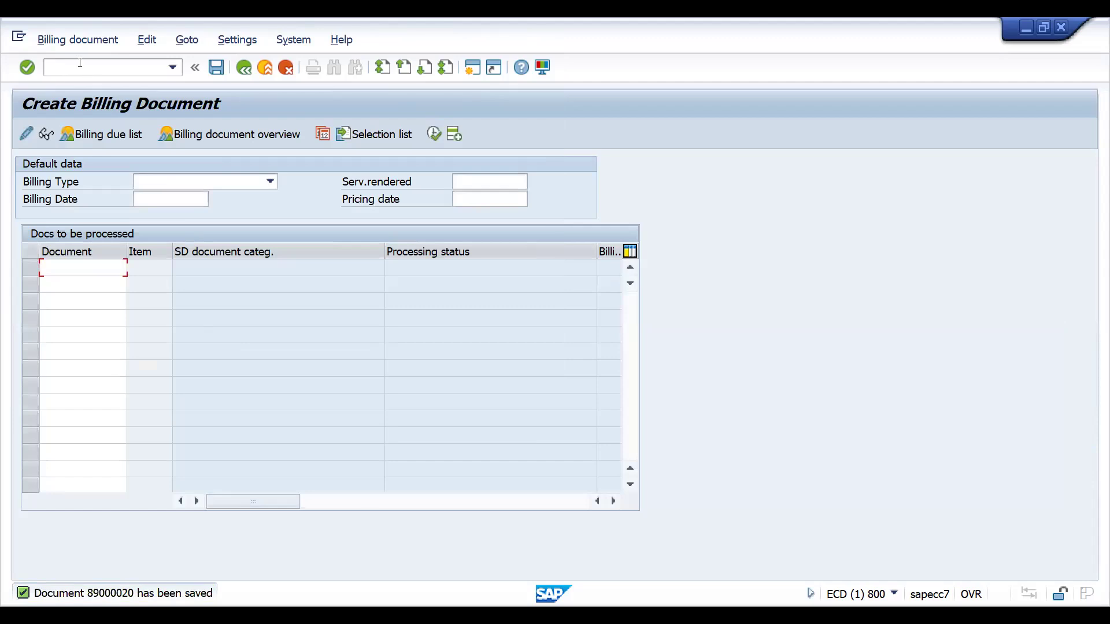
Step: Open the newly saved F2 invoice in change mode and check the posting status and document number in its header data
click(71, 44)
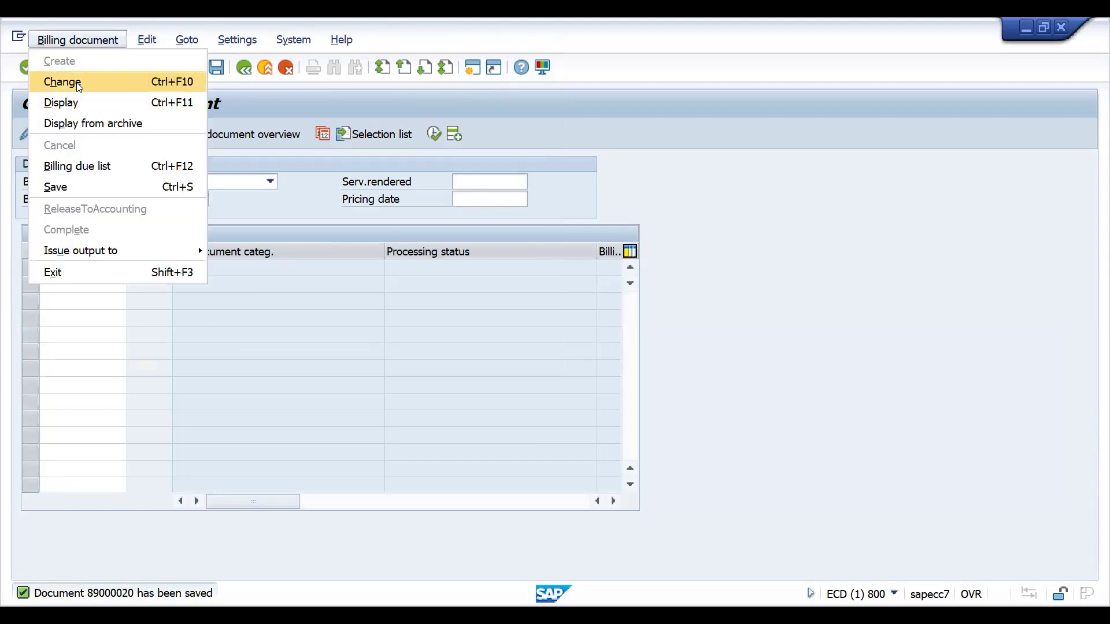
click(78, 82)
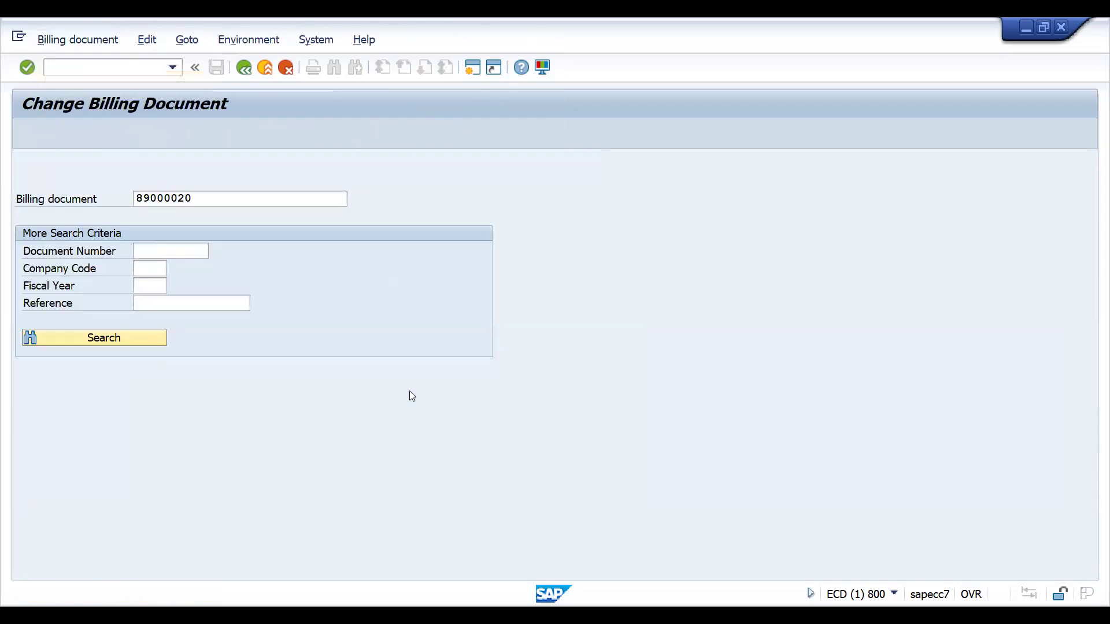
key(Return)
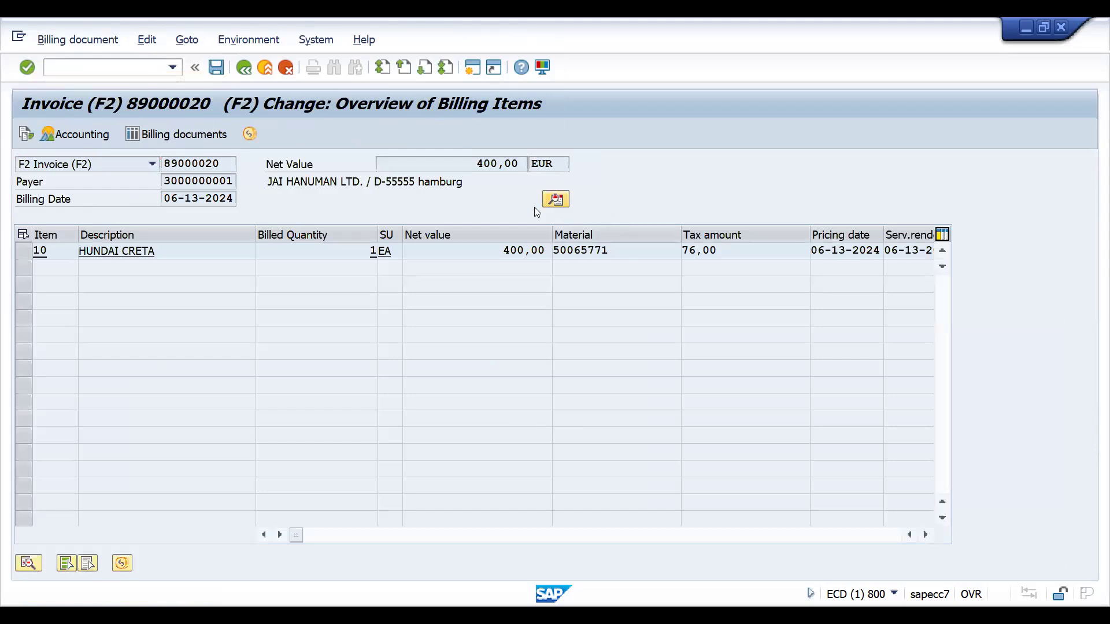
click(549, 202)
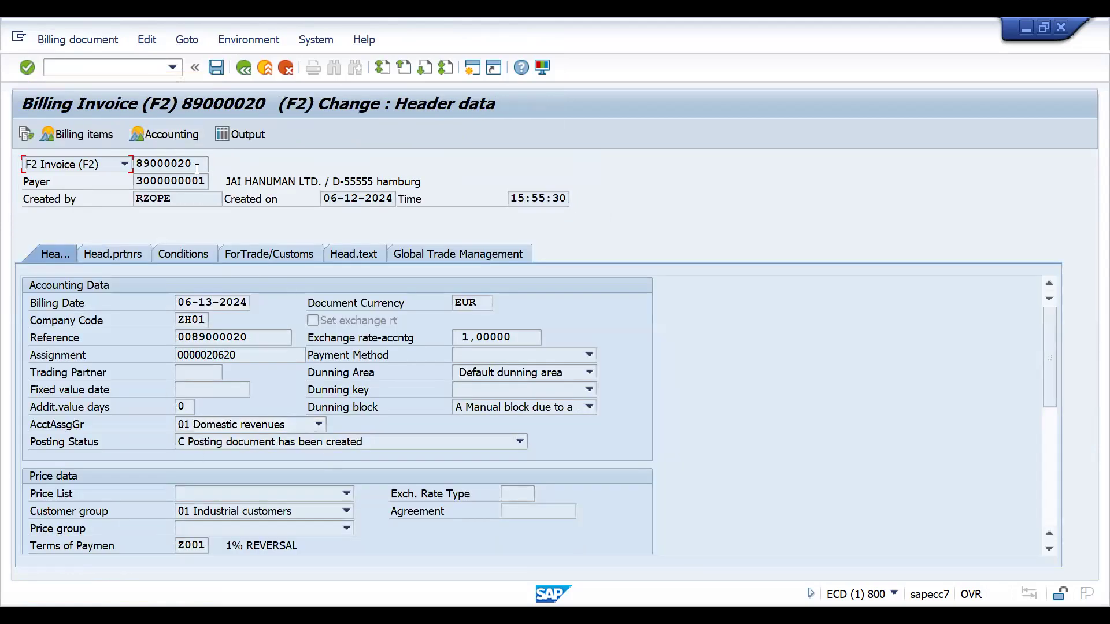
drag(195, 165, 145, 162)
click(135, 162)
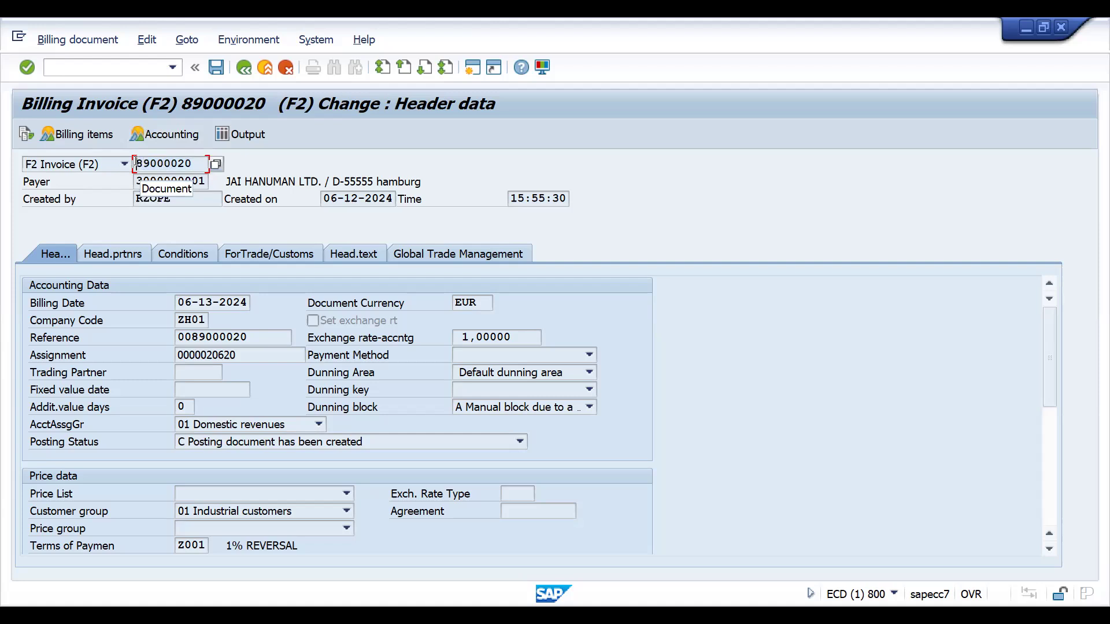
Step: Create a debit memo request with VA01, using order type DR and copying from the saved F2 invoice as reference
click(92, 65)
text(/nva01)
key(Return)
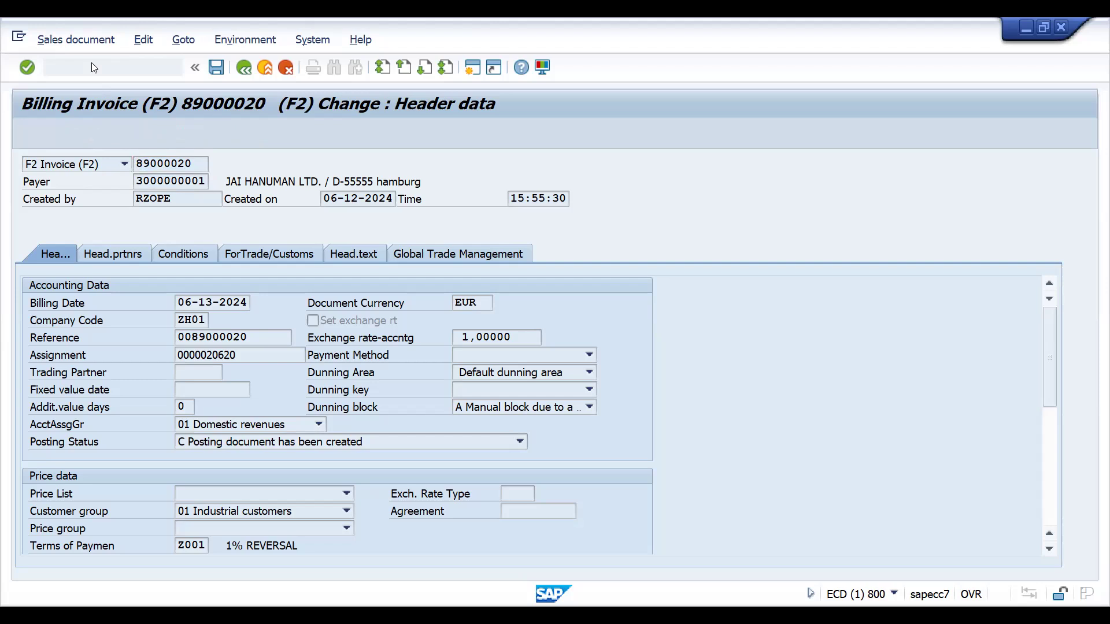
text(dr)
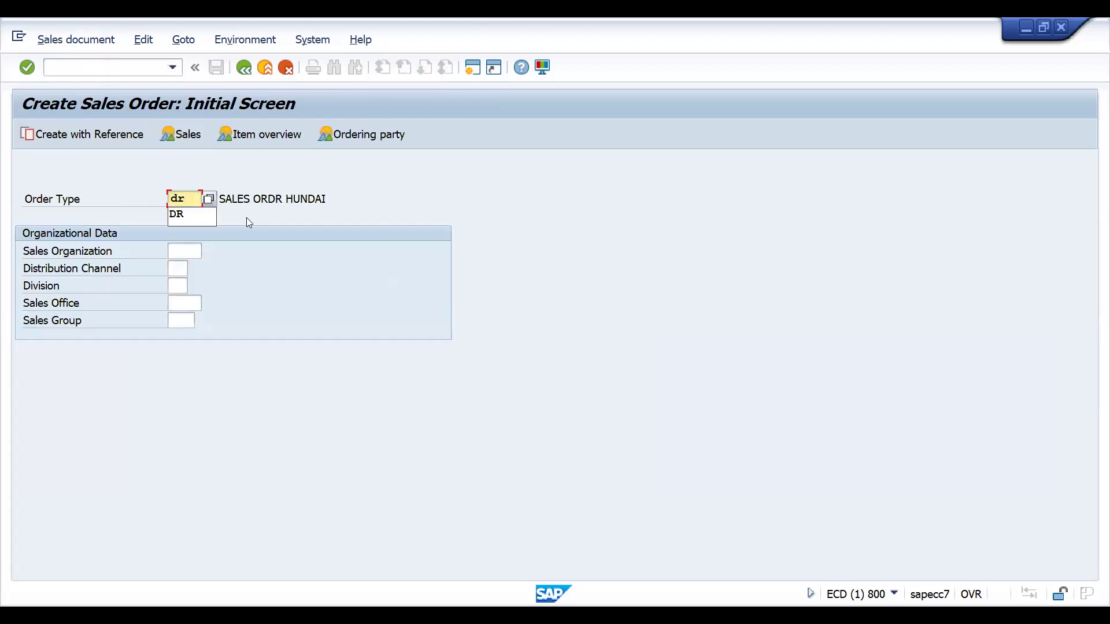
click(71, 136)
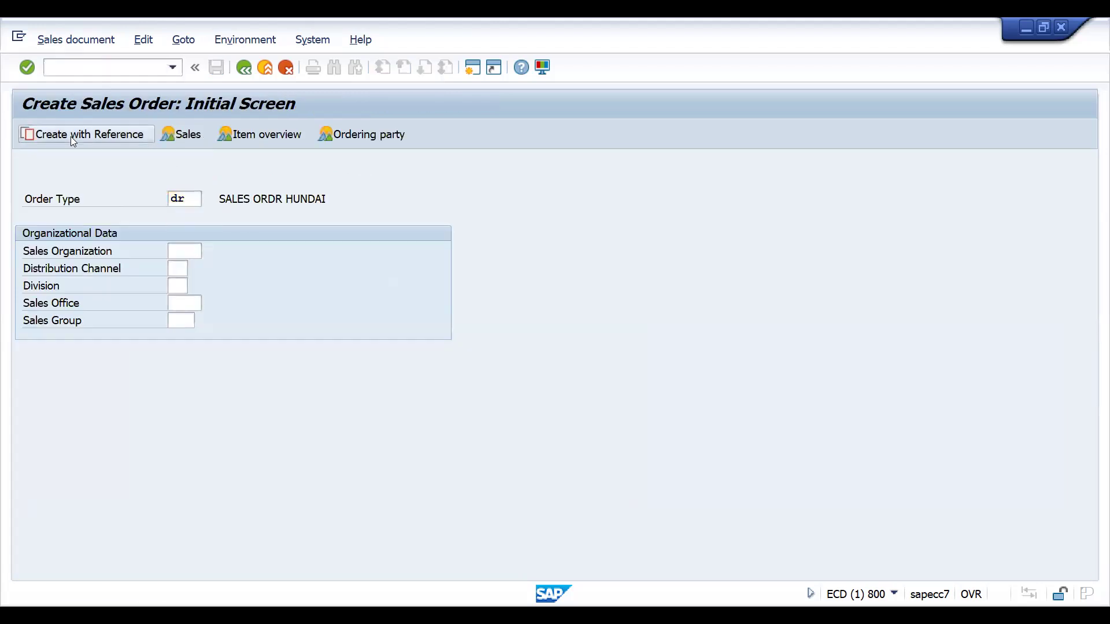
text(89000020)
double_click(236, 313)
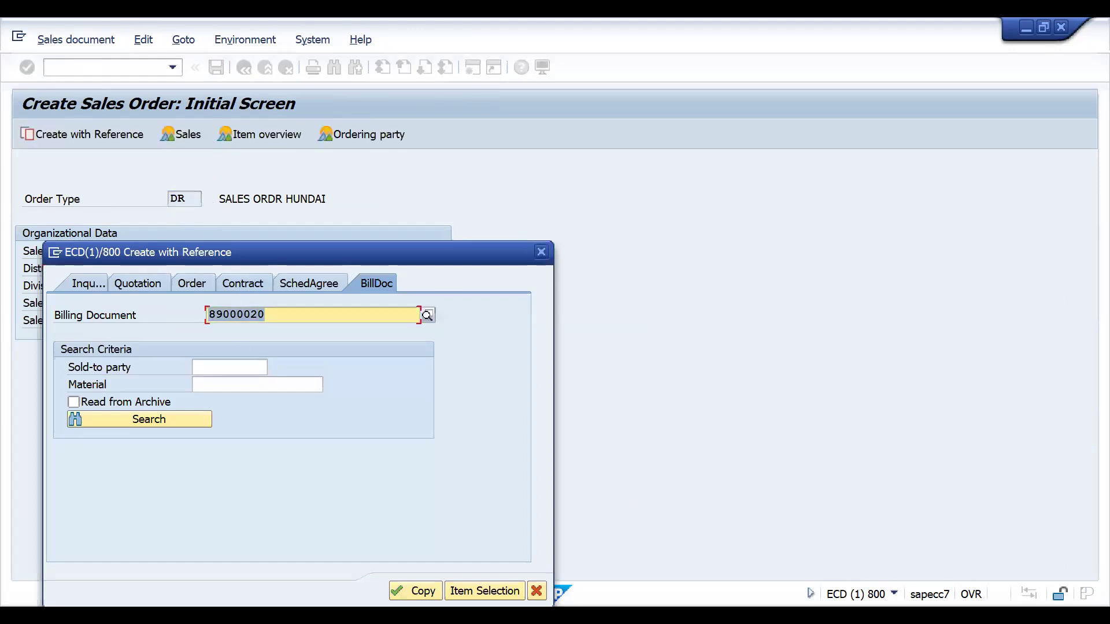
click(413, 590)
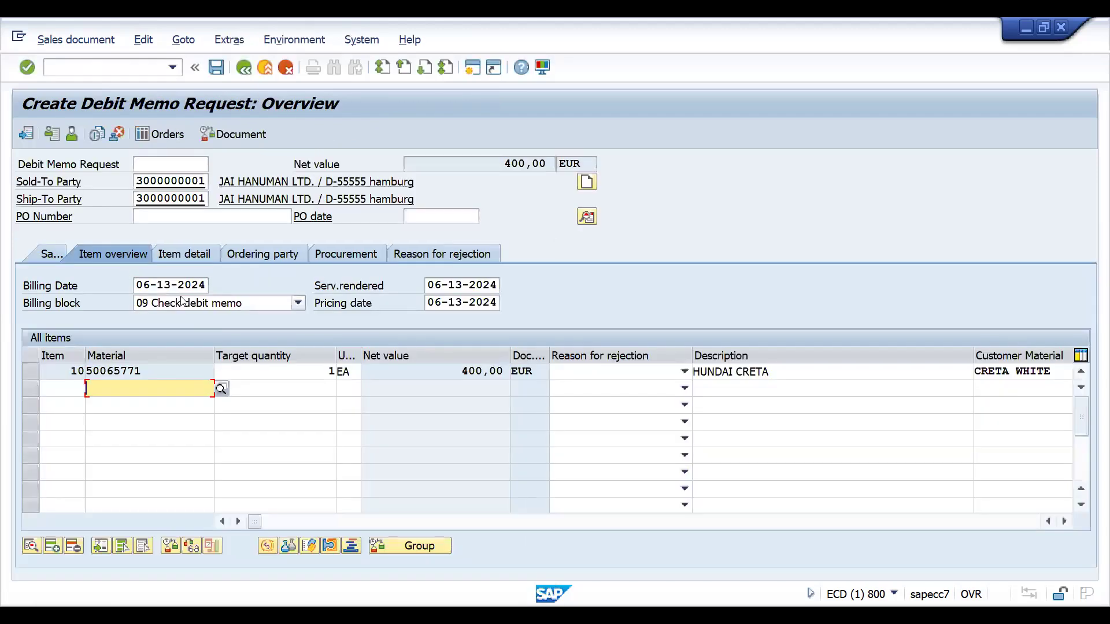
Step: Clear the debit memo request's billing block and set its order reason to 103 Quantity discrepancy
click(181, 303)
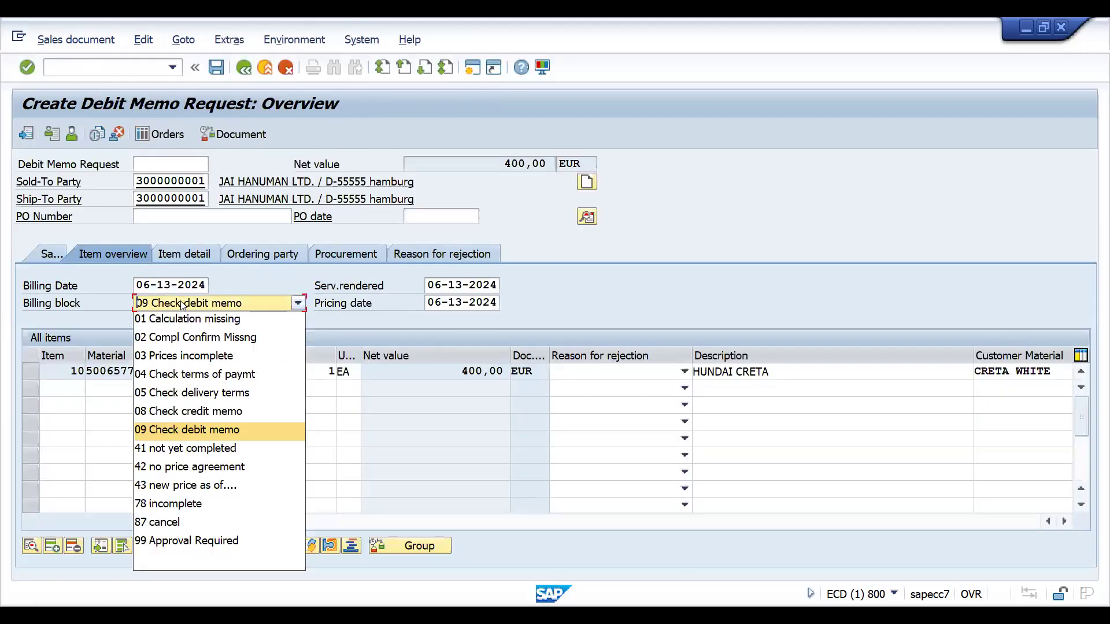
click(182, 556)
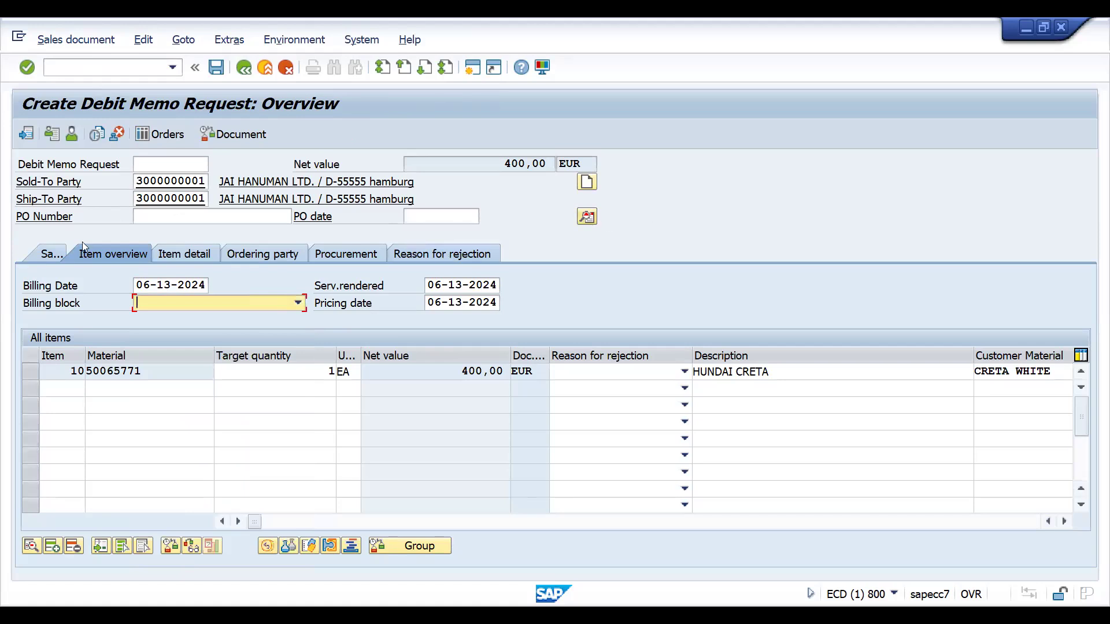
click(39, 254)
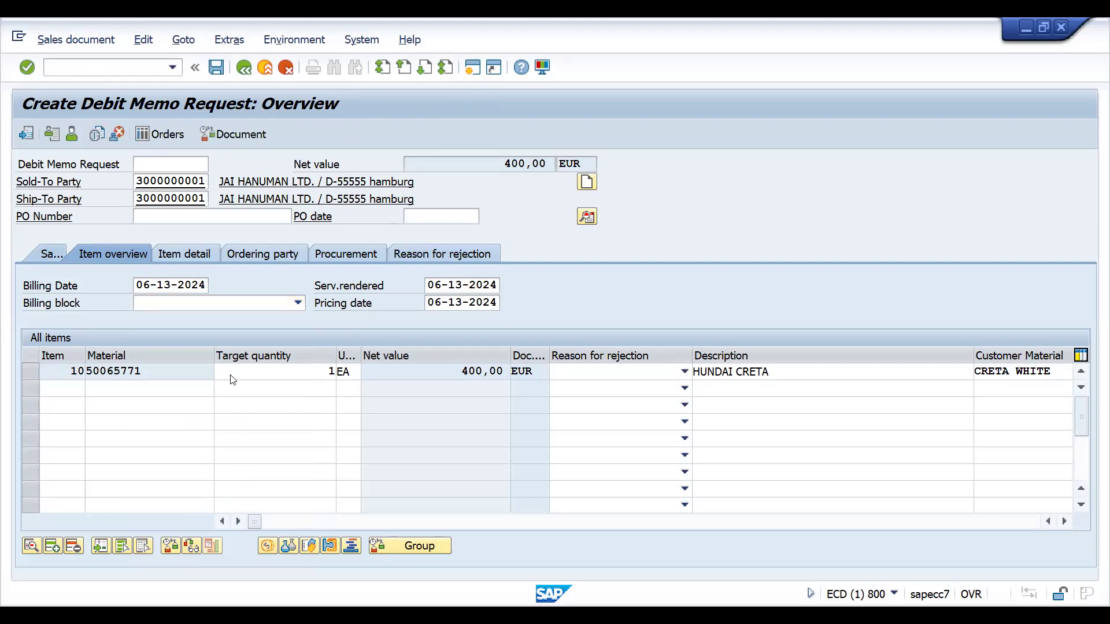
click(301, 299)
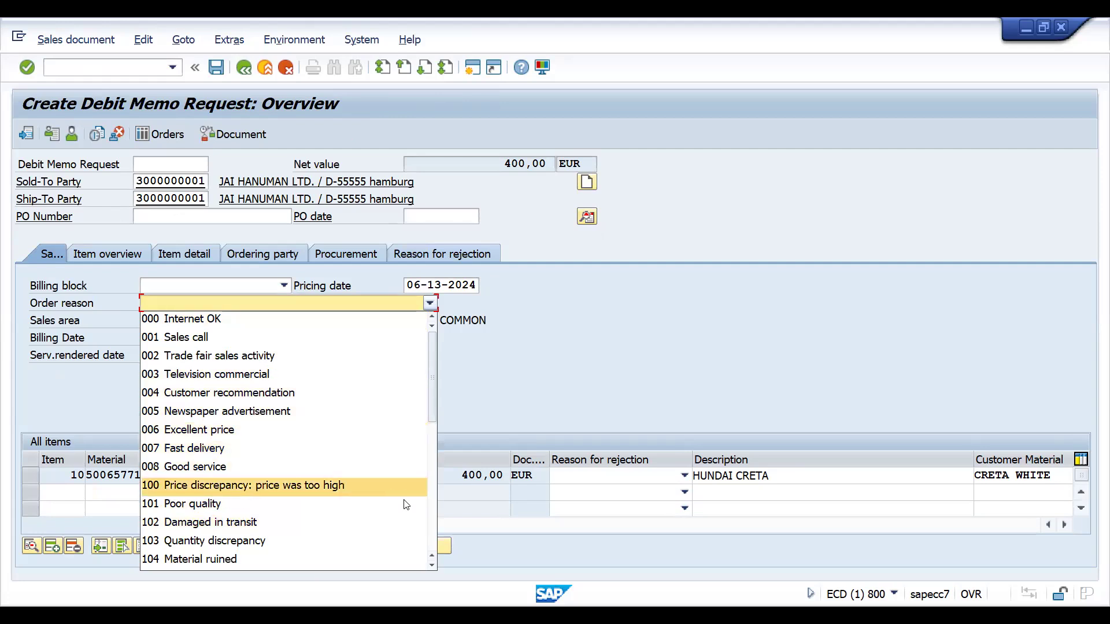
click(349, 541)
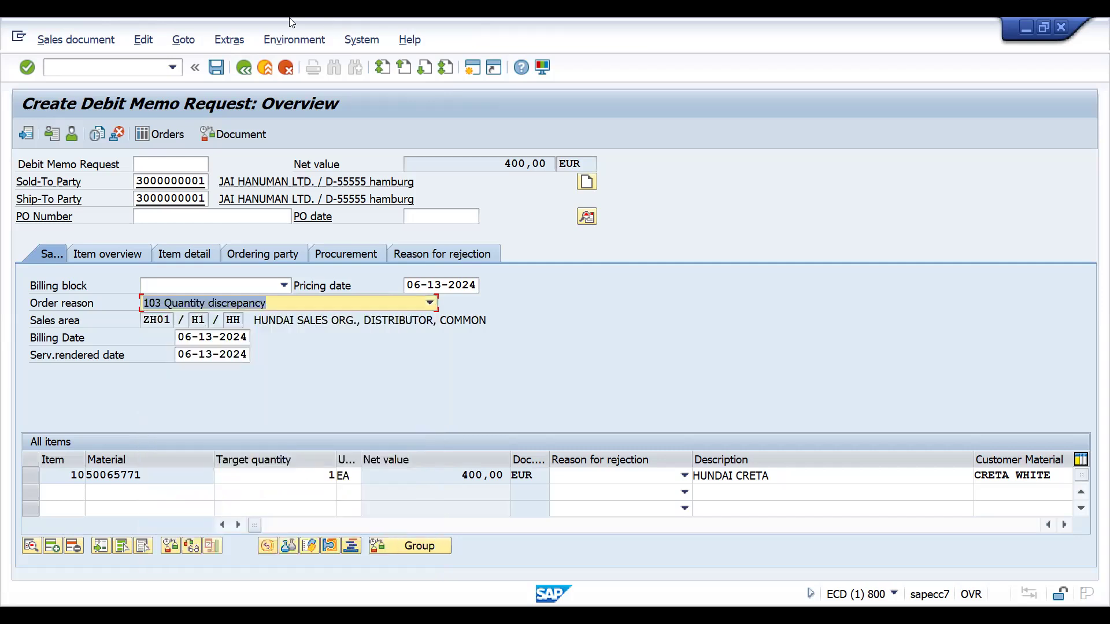
Step: Enter testdr as the PO number and save the debit memo request
click(184, 216)
text(testdr)
key(Return)
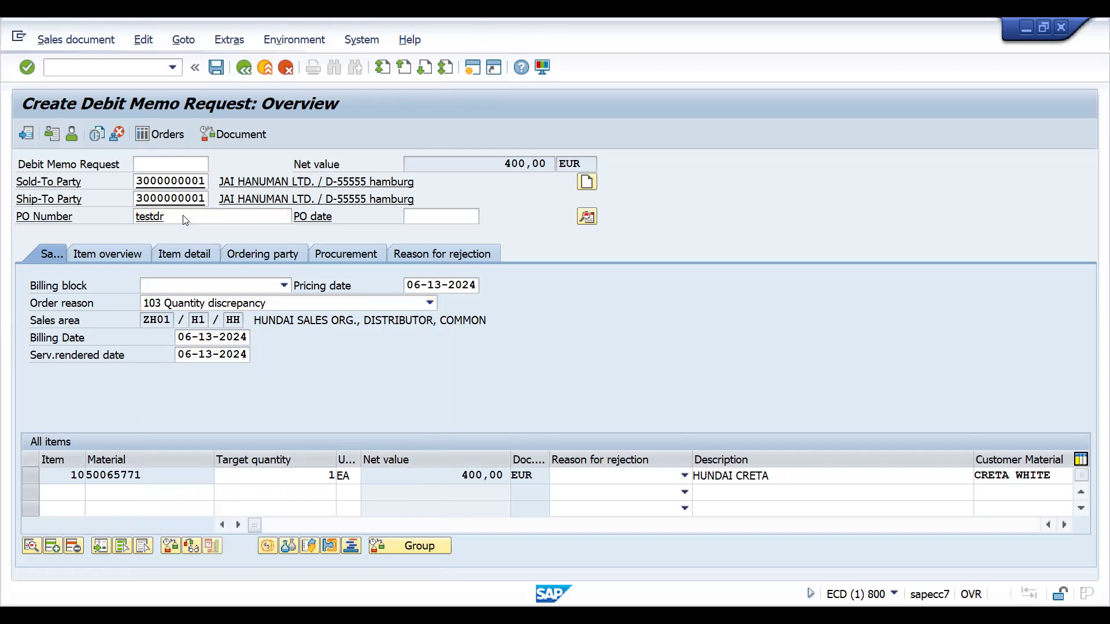
click(215, 75)
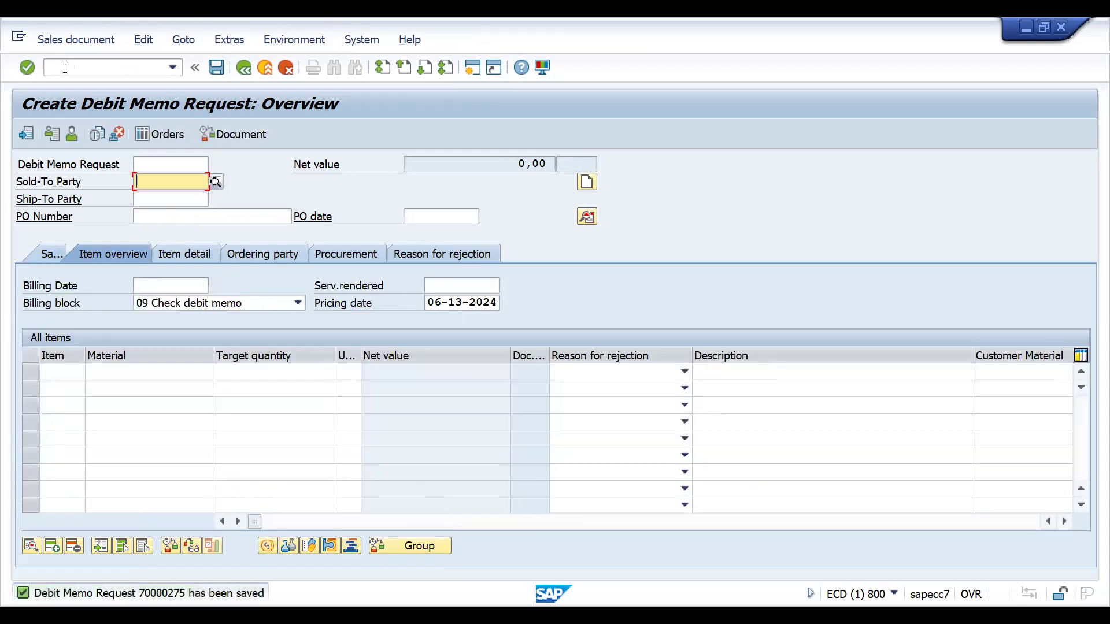
Step: Create the L2 debit memo for the saved request with VF01, check its header data and save it
click(65, 68)
text(/nvf01)
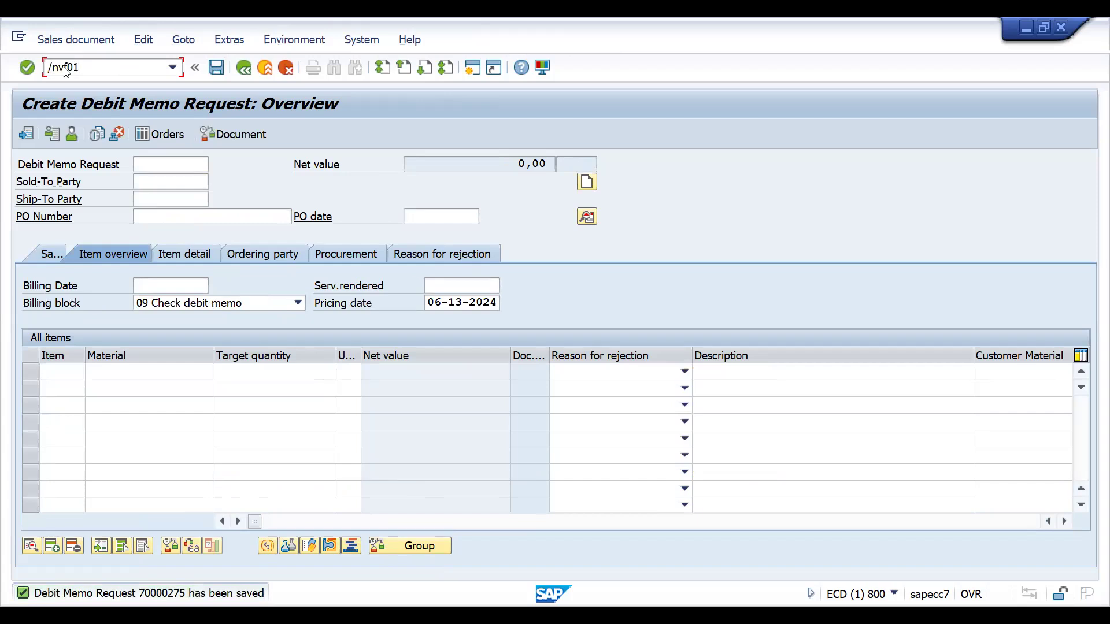
key(Return)
key(Return)
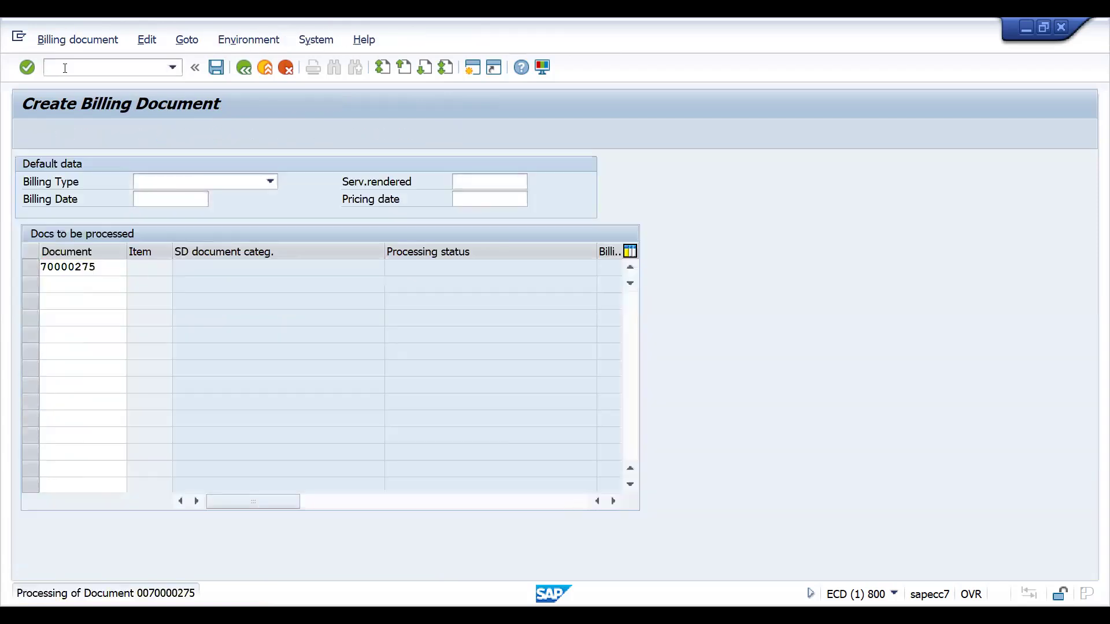
click(554, 199)
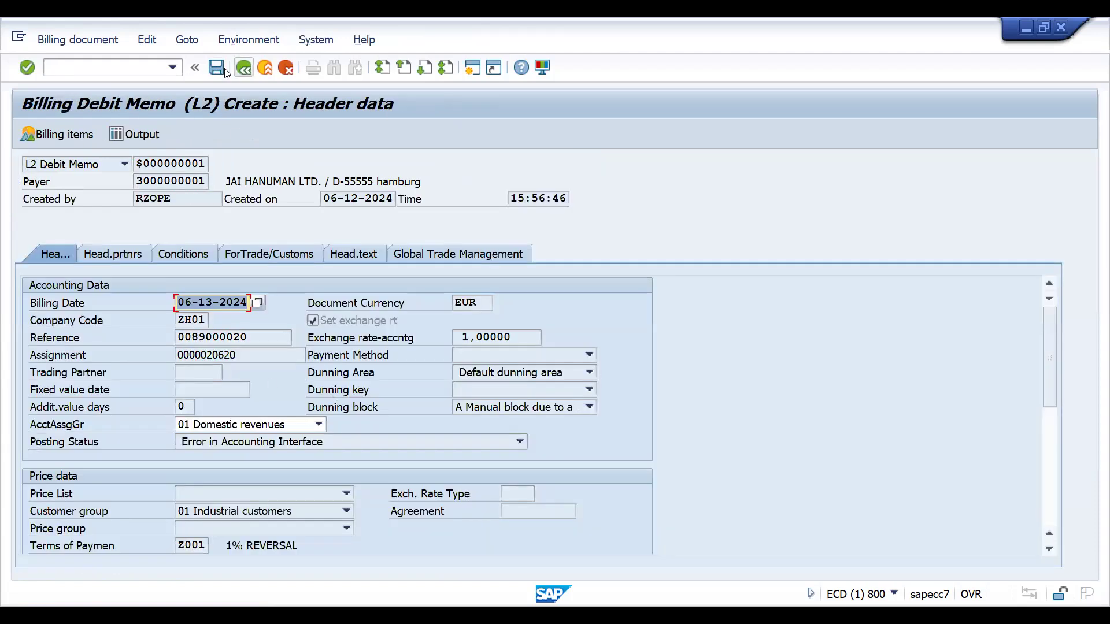
click(224, 70)
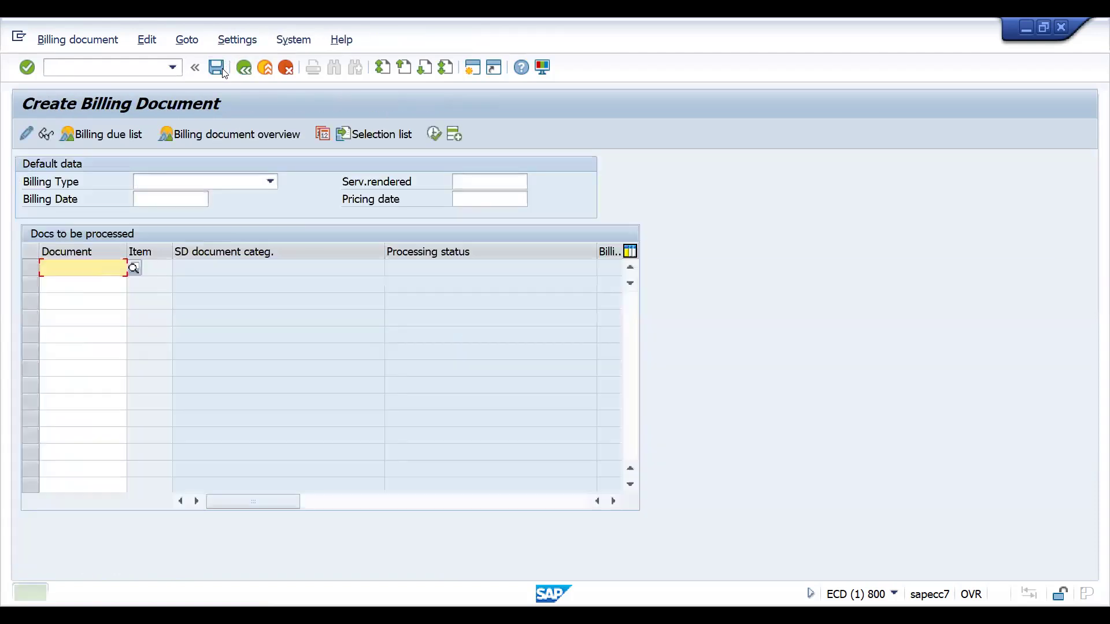
Step: Open the saved L2 debit memo in change mode and check the posting status in its header data
click(86, 41)
click(60, 81)
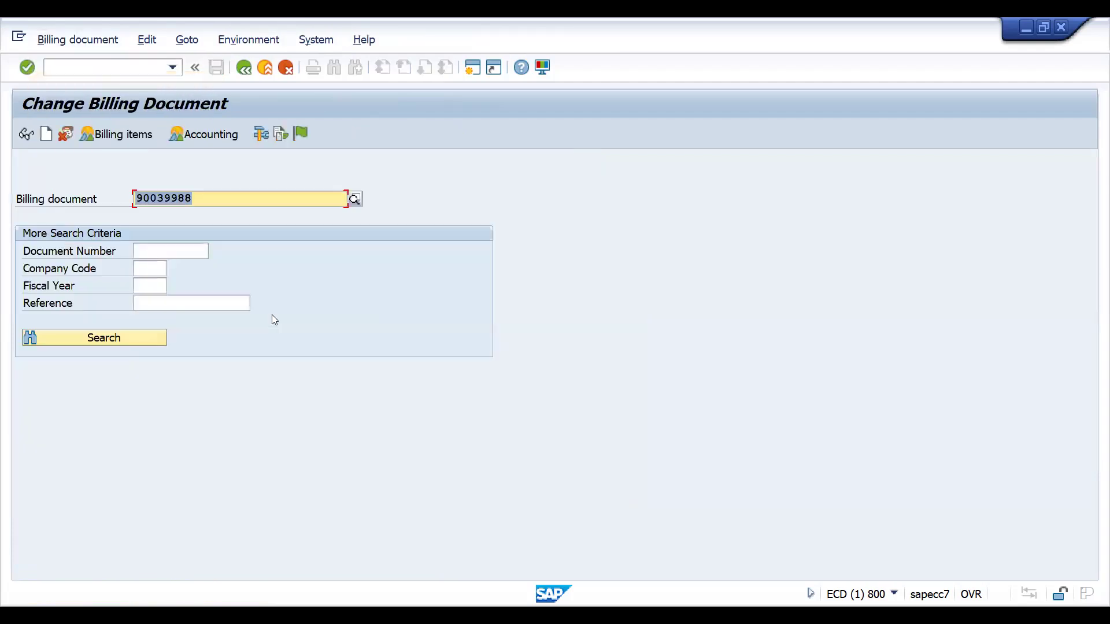
key(Return)
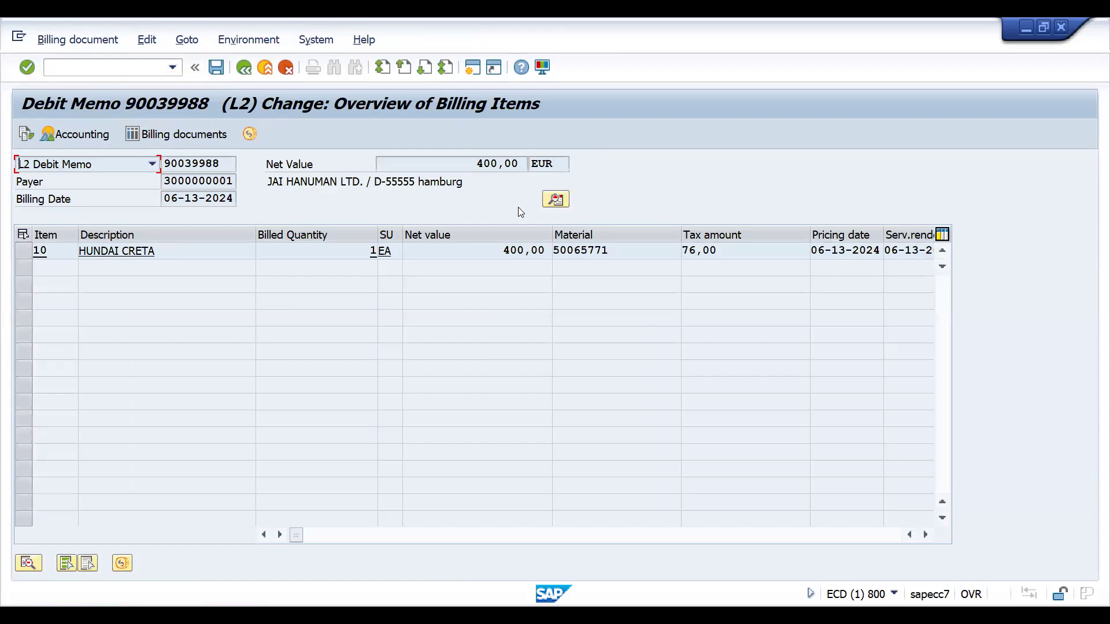
click(556, 200)
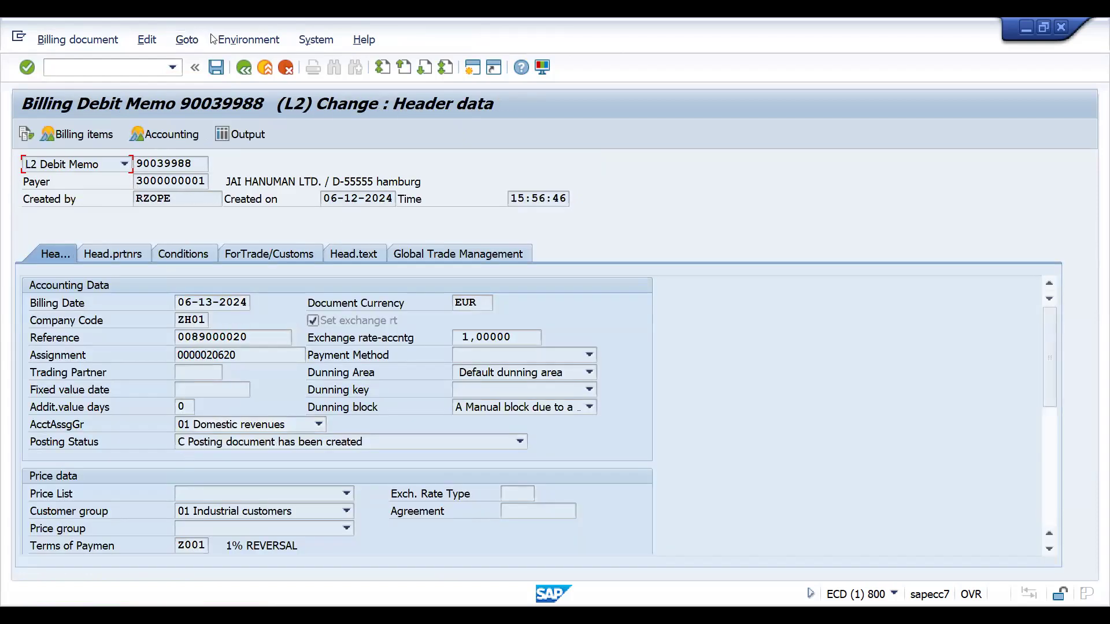
Step: Return to the debit memo's item overview and display its accounting document from the list of documents in accounting
click(244, 68)
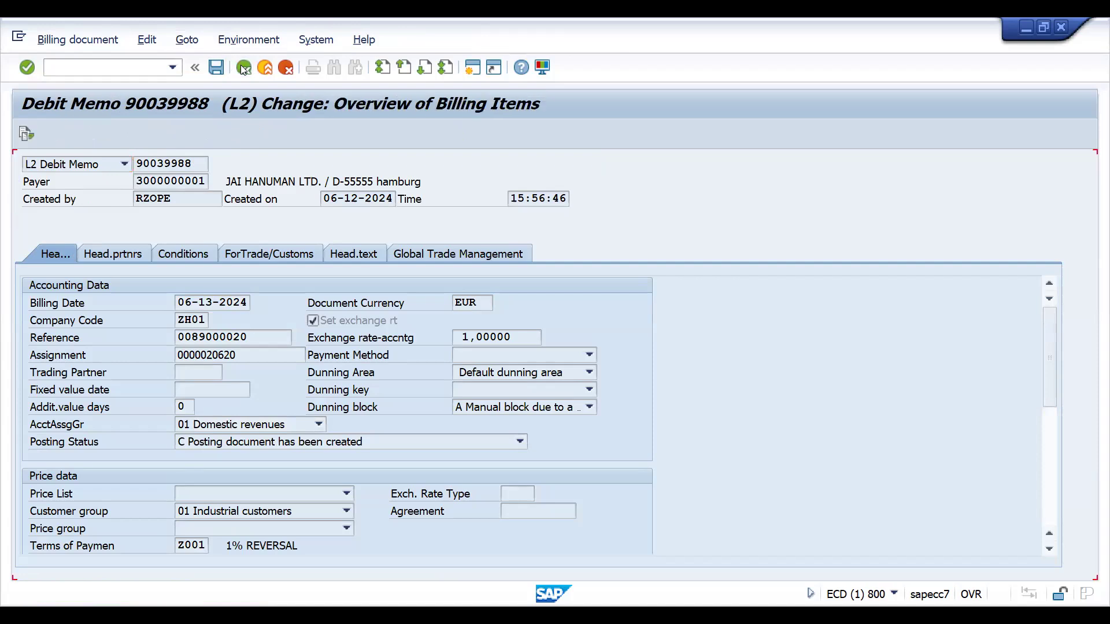
click(92, 136)
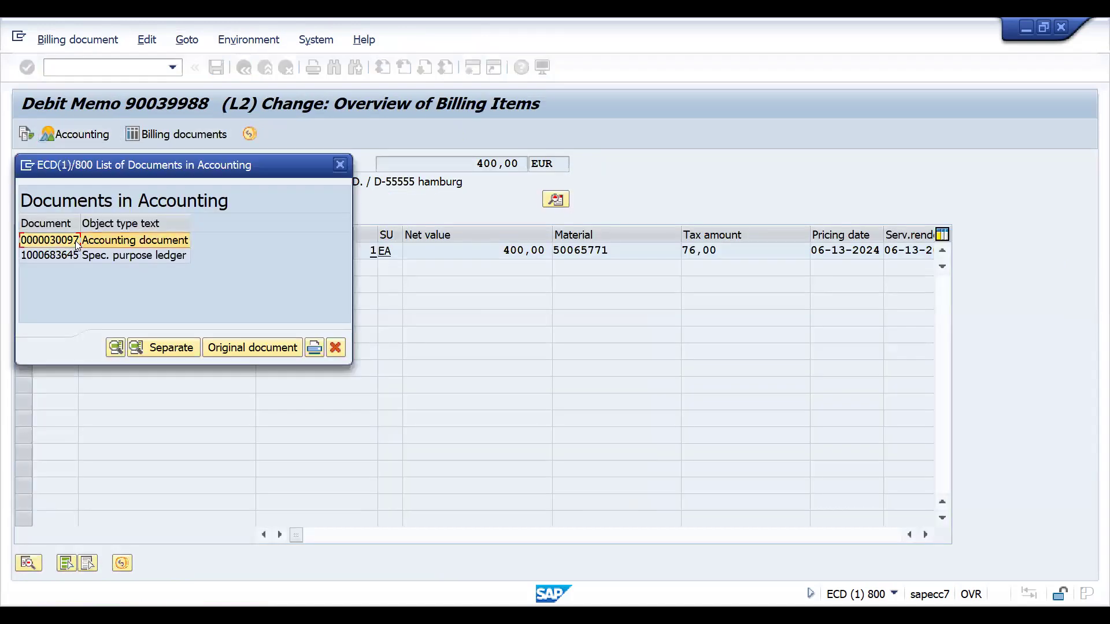
double_click(75, 241)
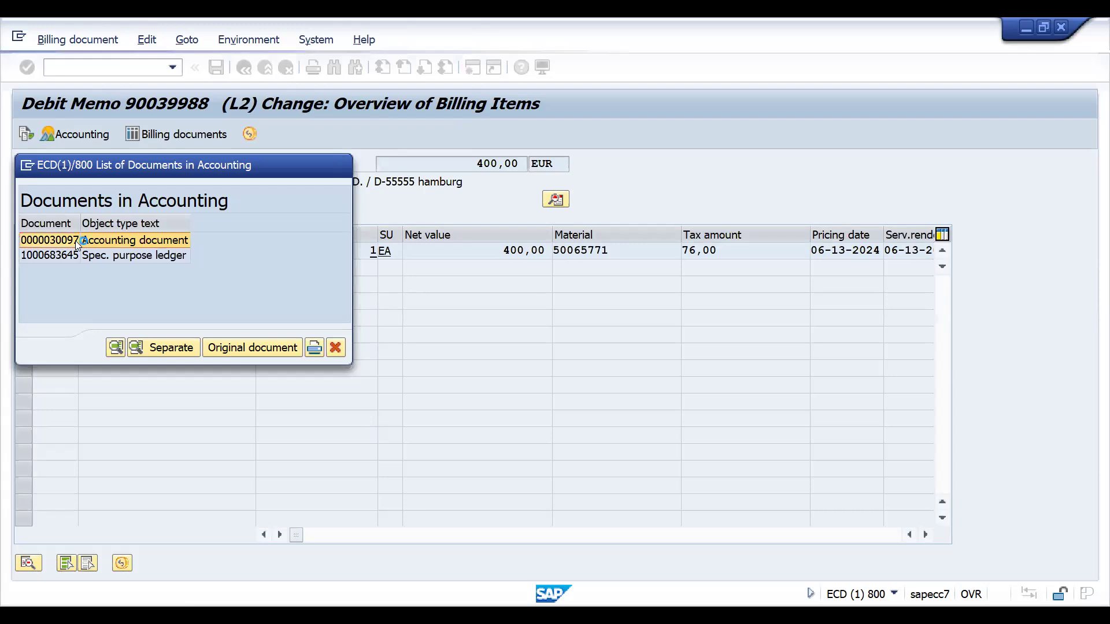
Step: Create a credit memo request with VA01, using order type CR and copying from the same F2 invoice as reference
text(/nva)
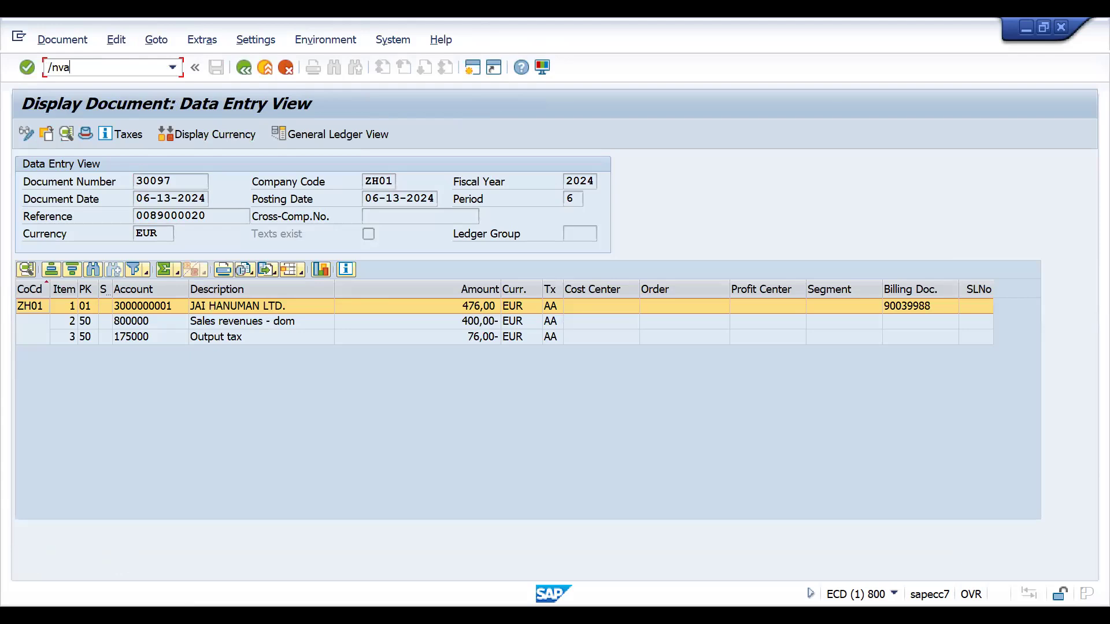
text(01)
key(Return)
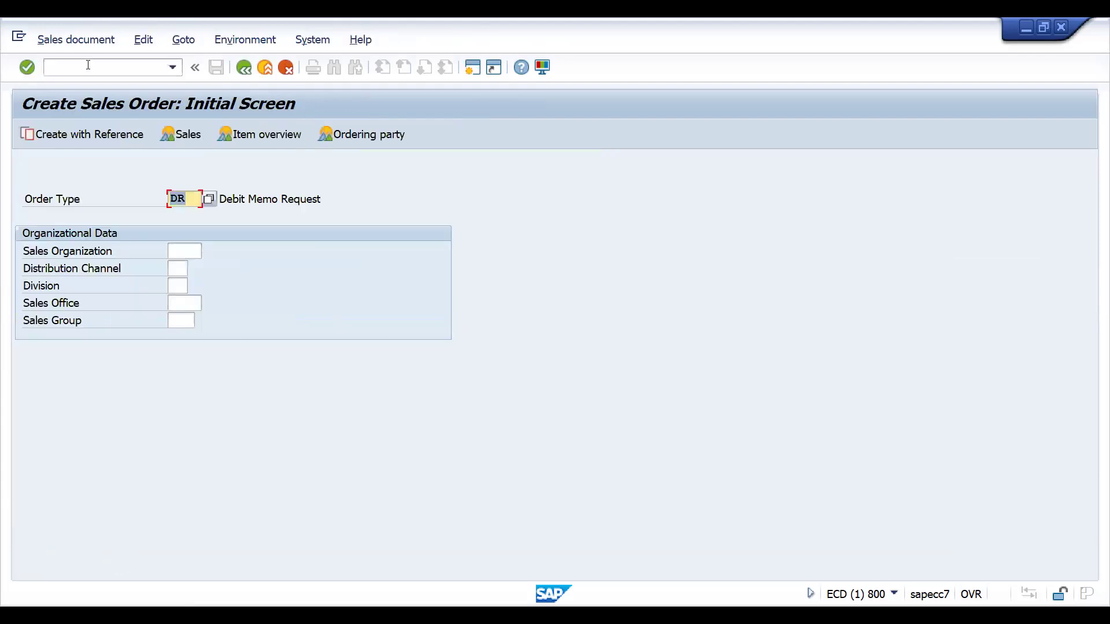
text(CR)
key(Return)
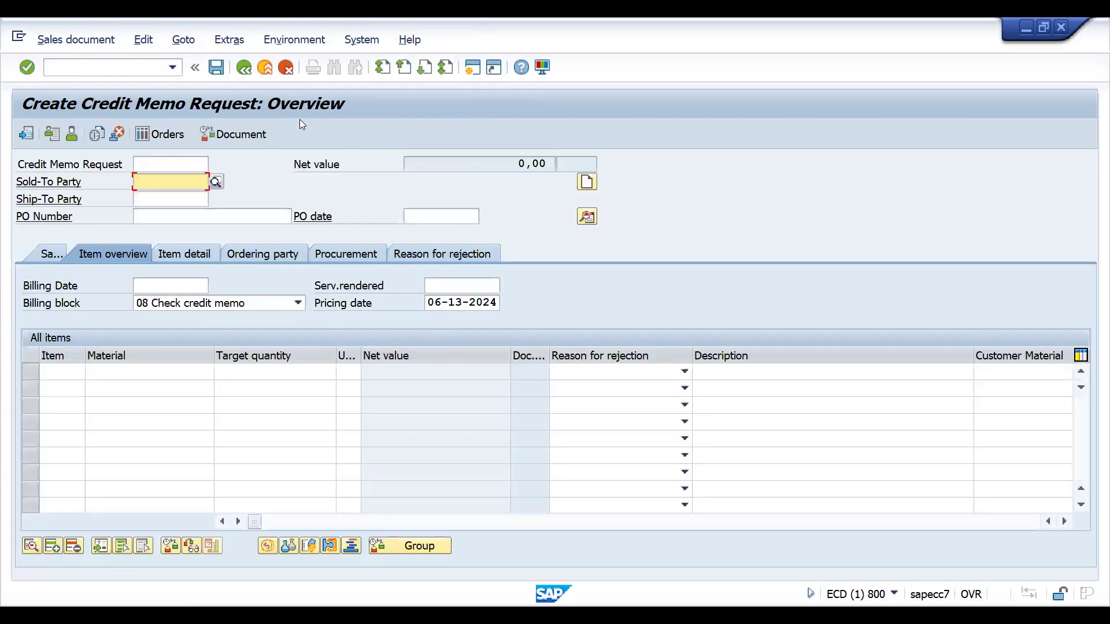
click(243, 67)
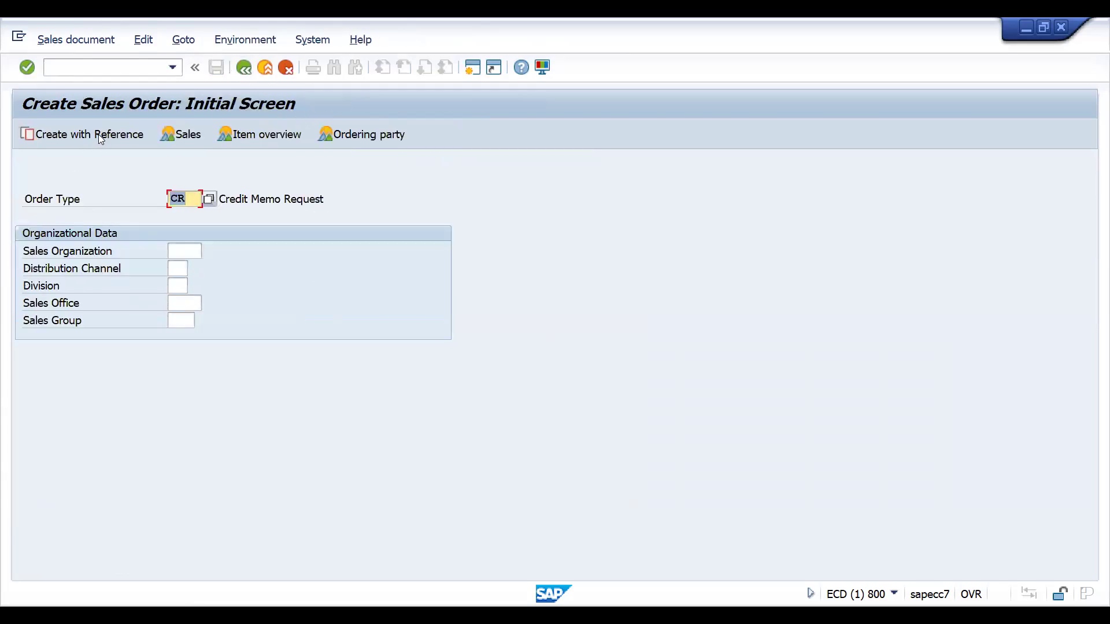
click(99, 137)
click(306, 315)
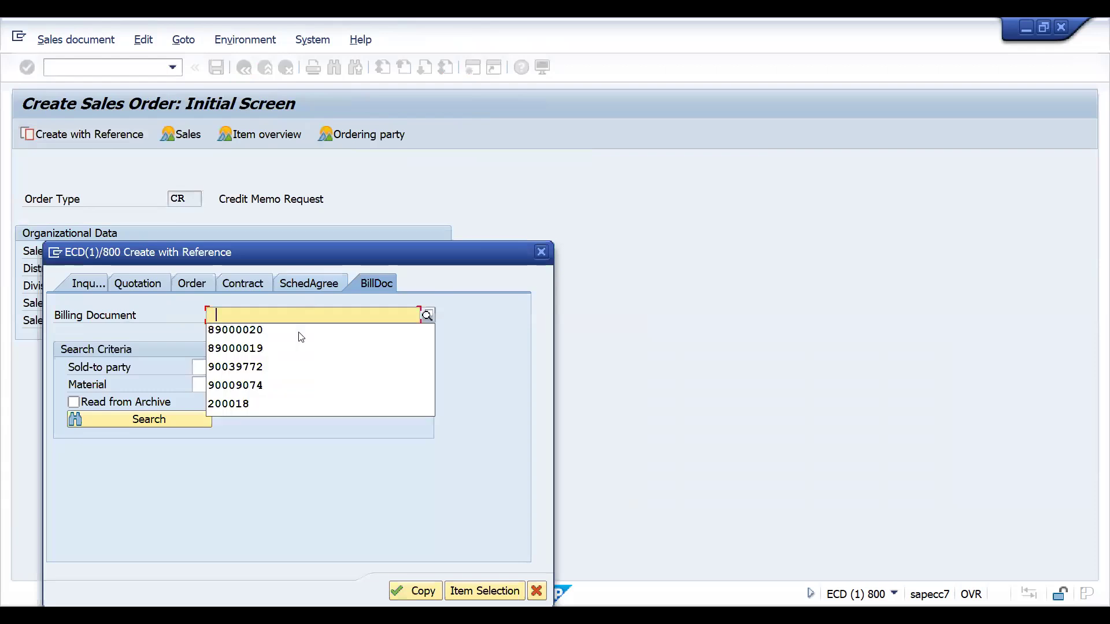
click(299, 334)
key(Return)
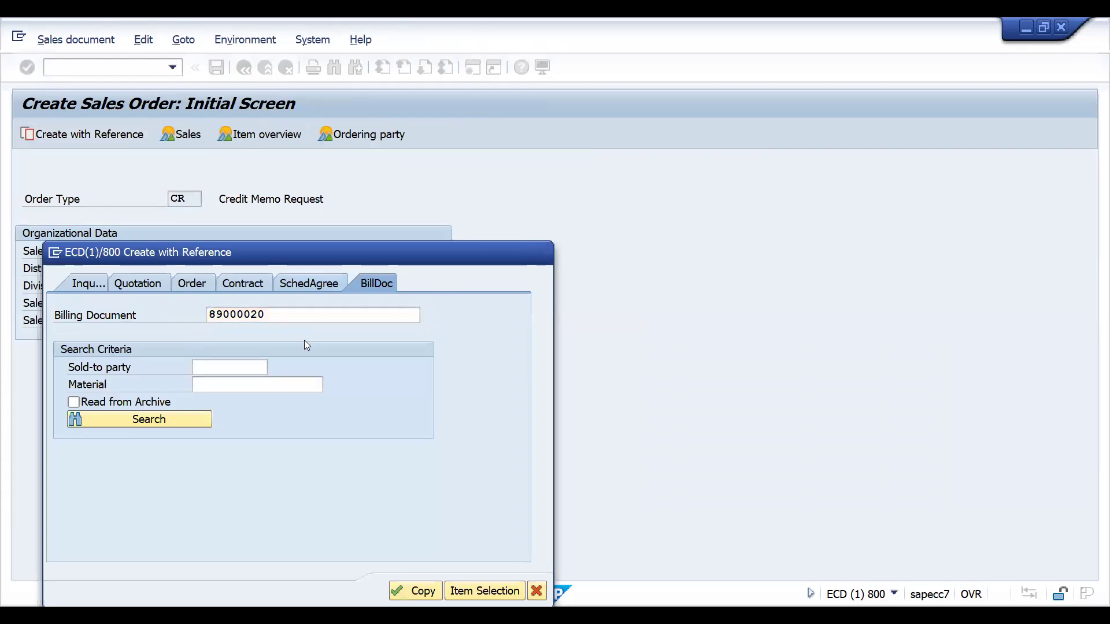
click(421, 587)
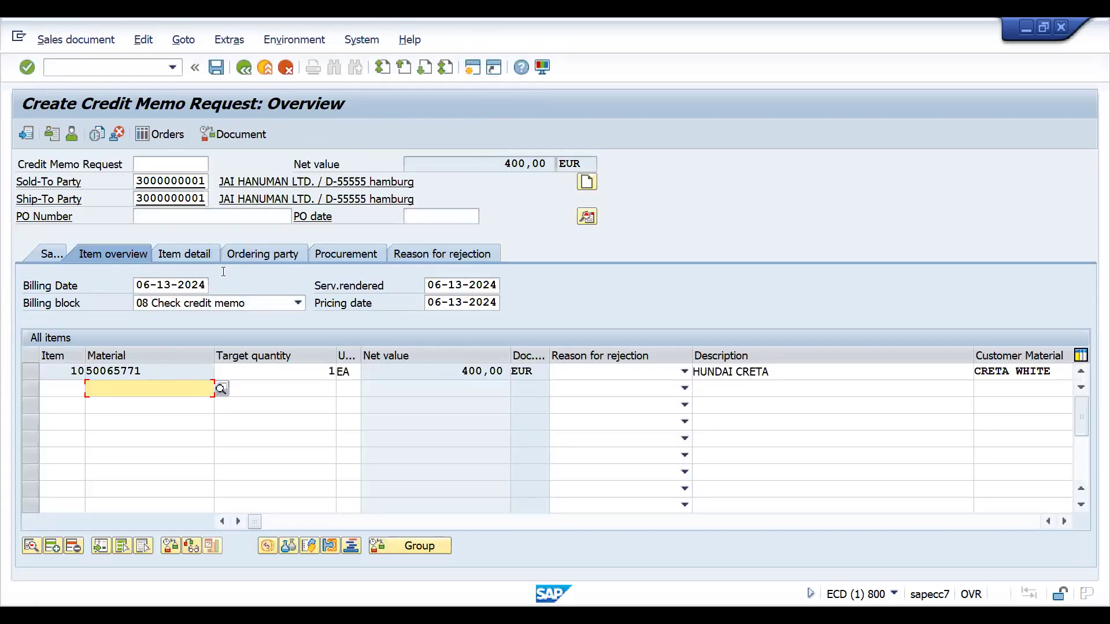
Step: Clear the billing block of the credit memo request
click(252, 301)
click(200, 557)
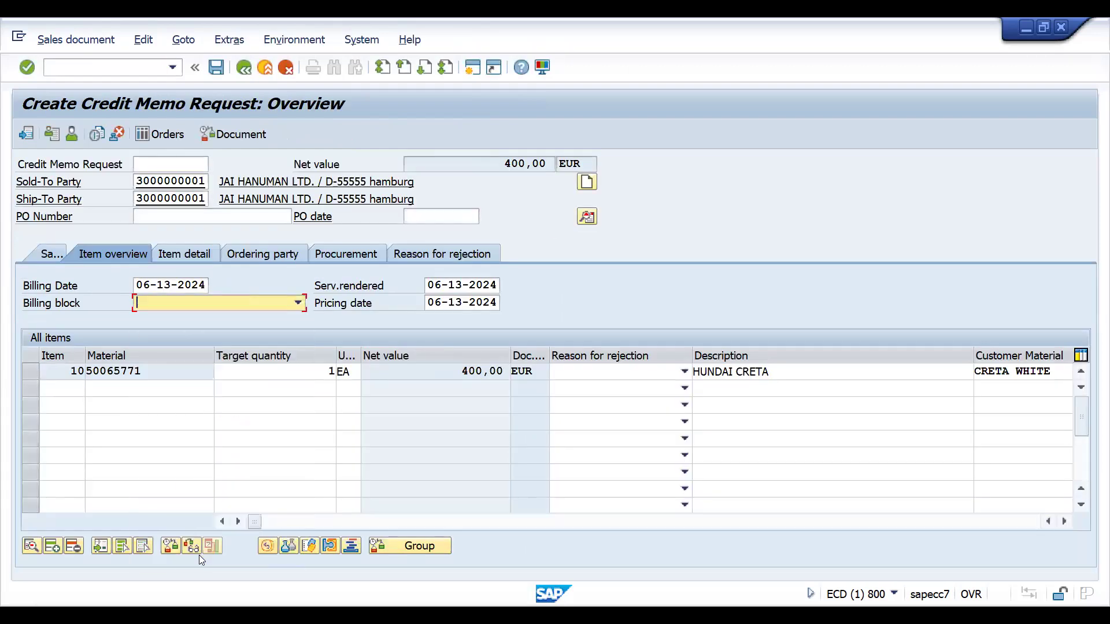
Step: Set the credit memo request's order reason to 006 Excellent price, enter cratest as the PO number, and save the request
click(44, 253)
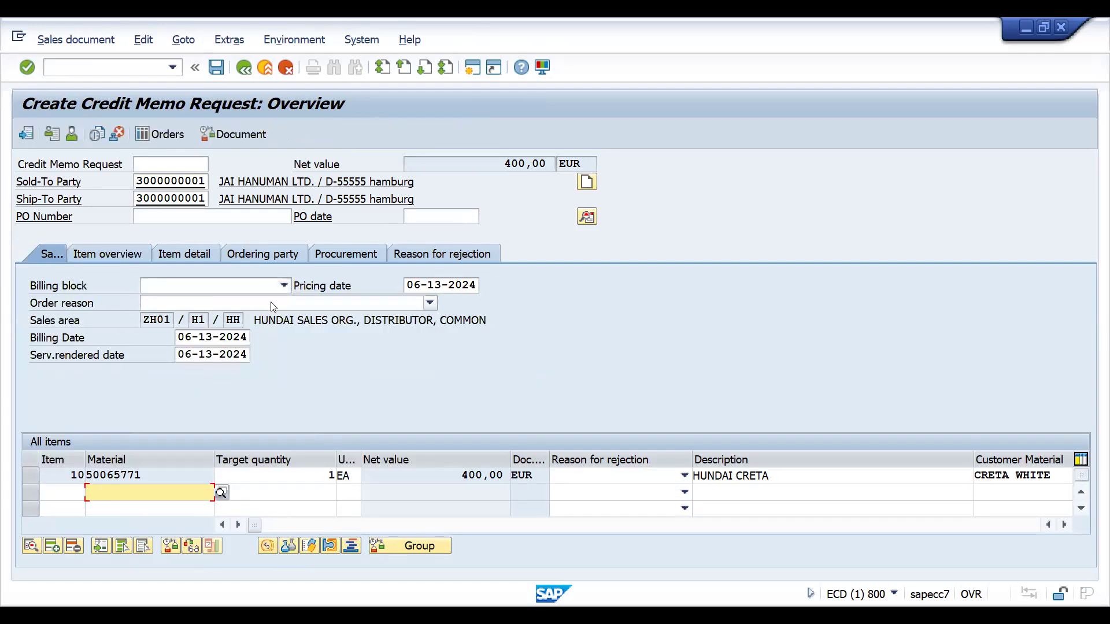
click(272, 302)
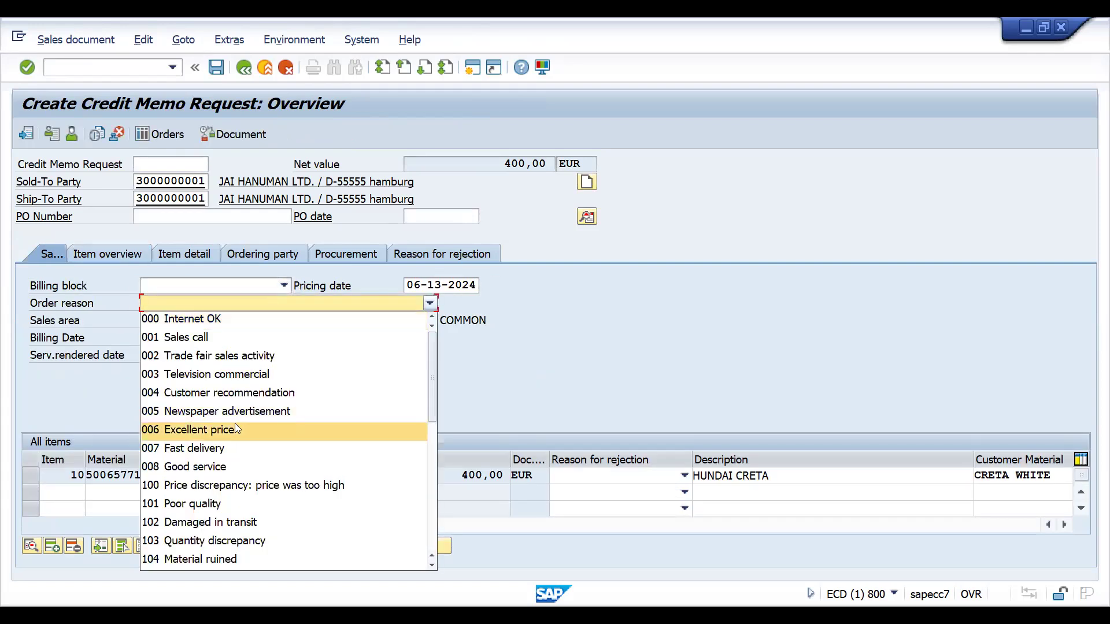
click(235, 428)
click(187, 219)
text(cratest)
key(Return)
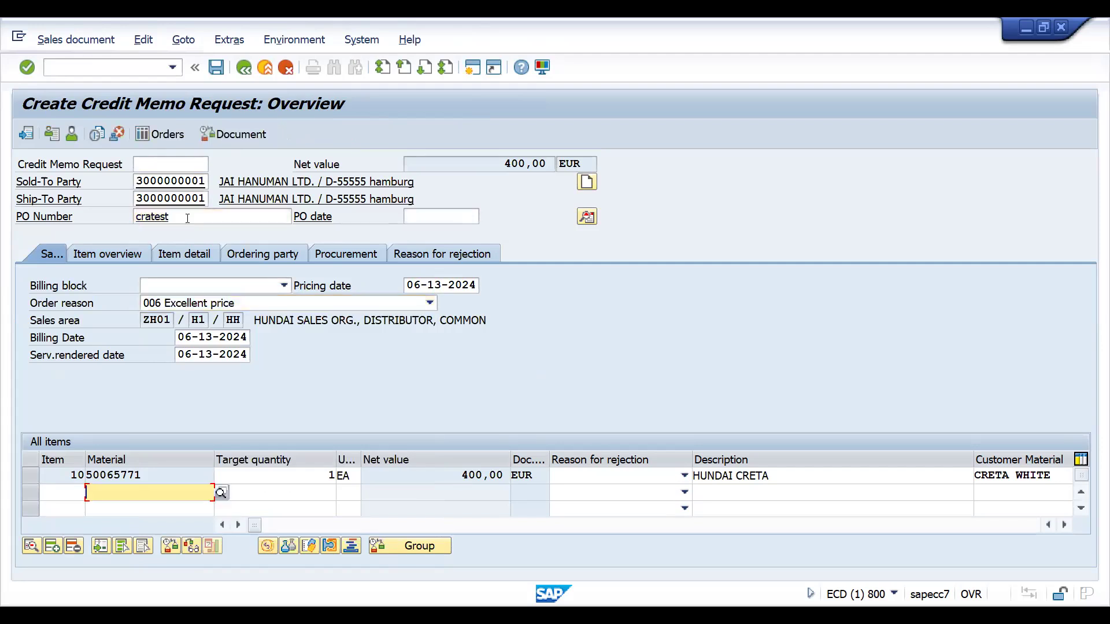
click(215, 66)
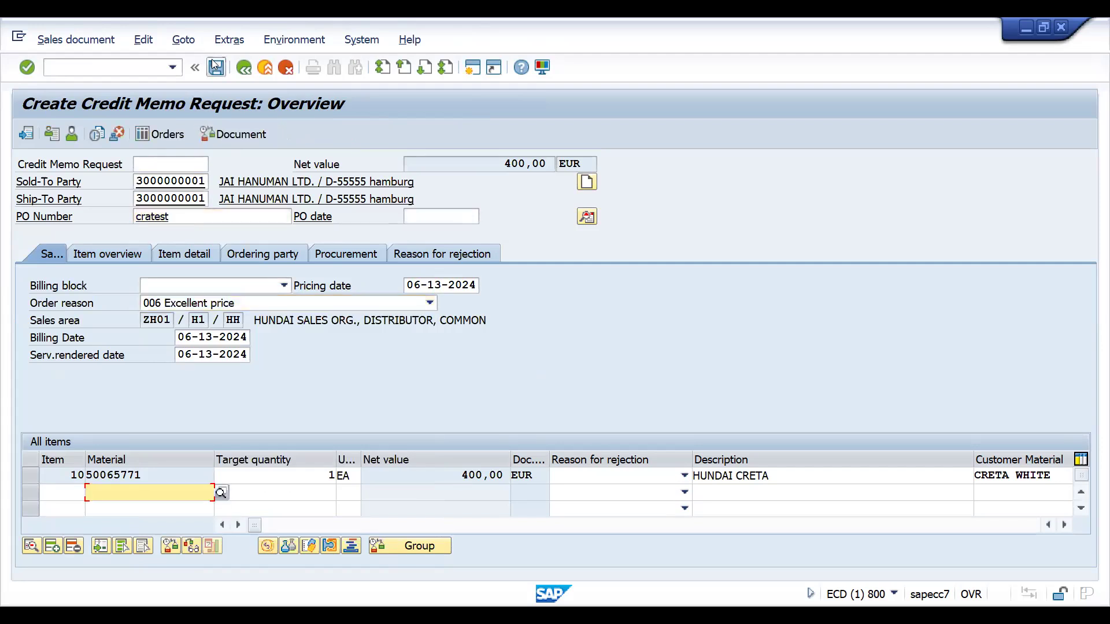
Step: Bill the saved credit memo request as a G2 credit memo, check the posting status in its header data, and save it
click(90, 44)
click(90, 203)
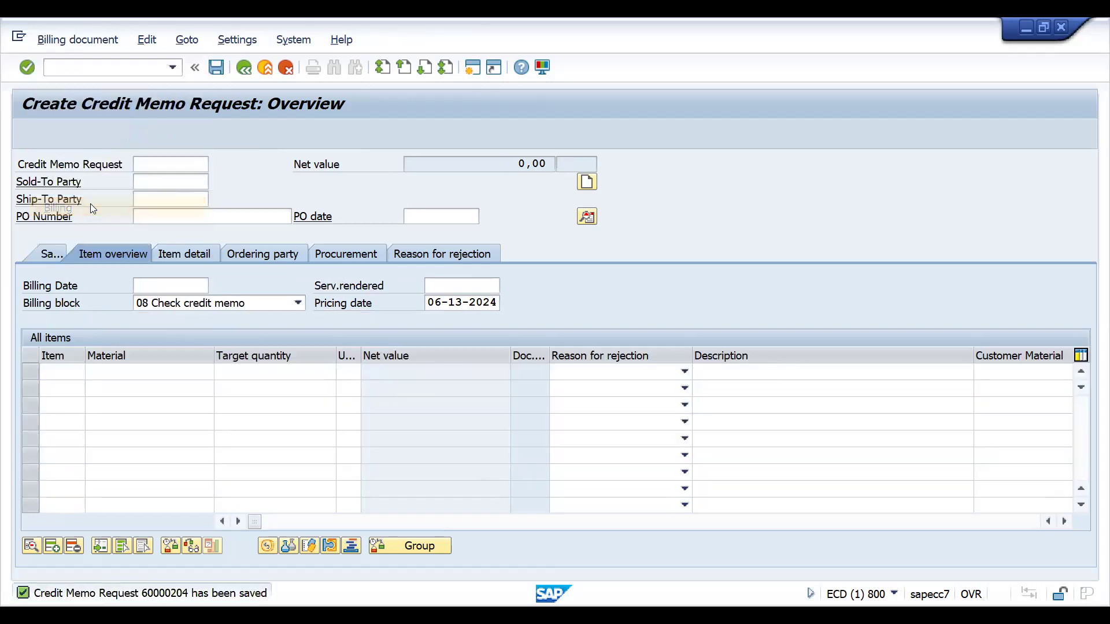
key(Return)
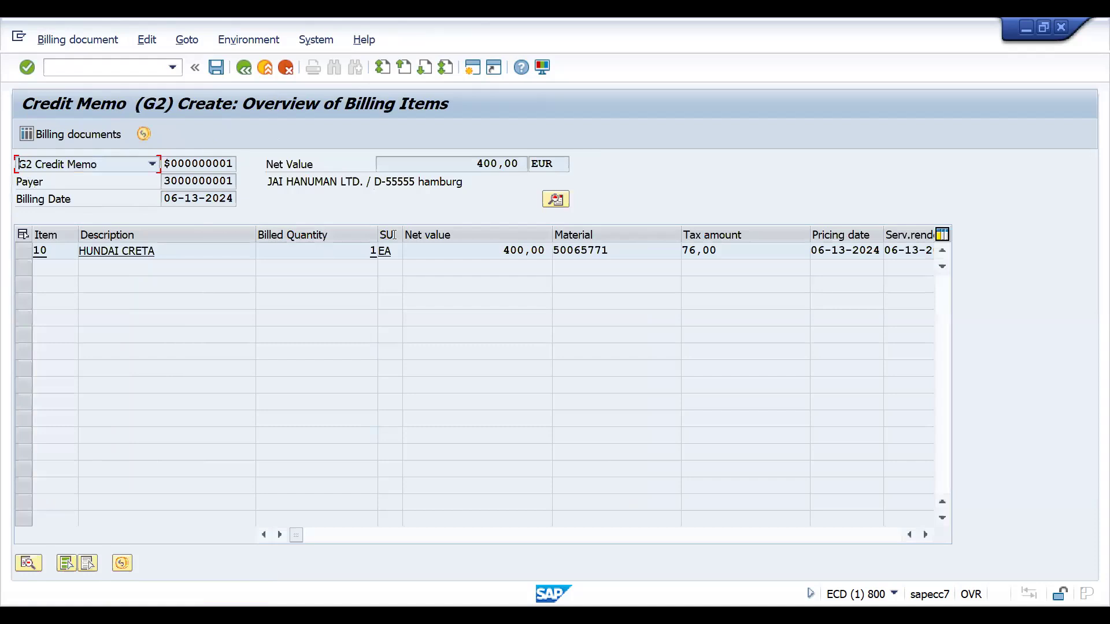
click(555, 199)
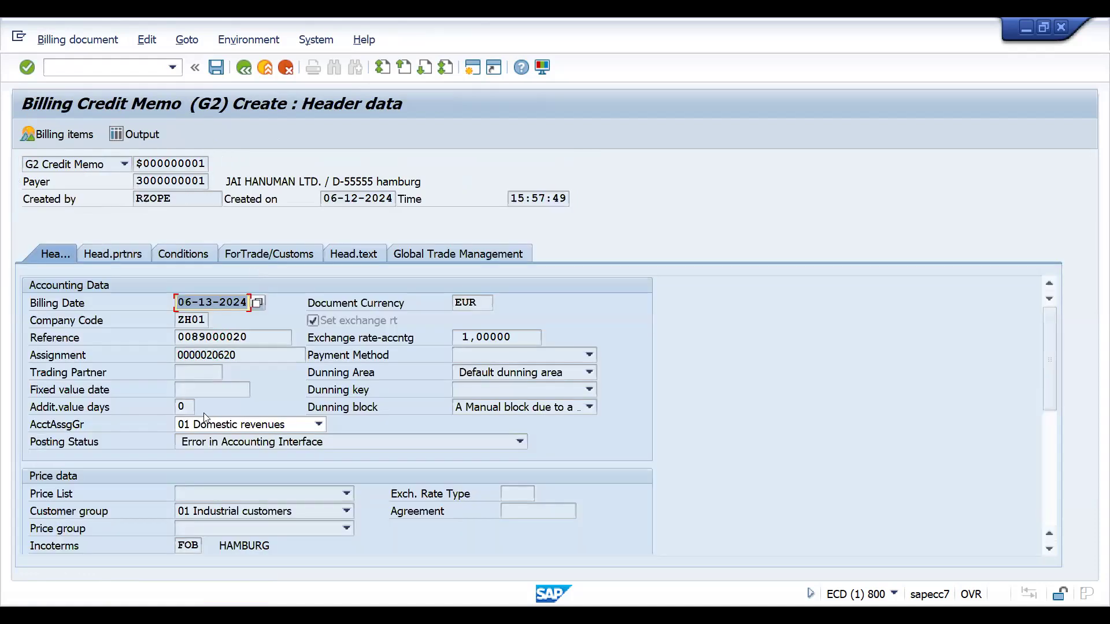
click(215, 68)
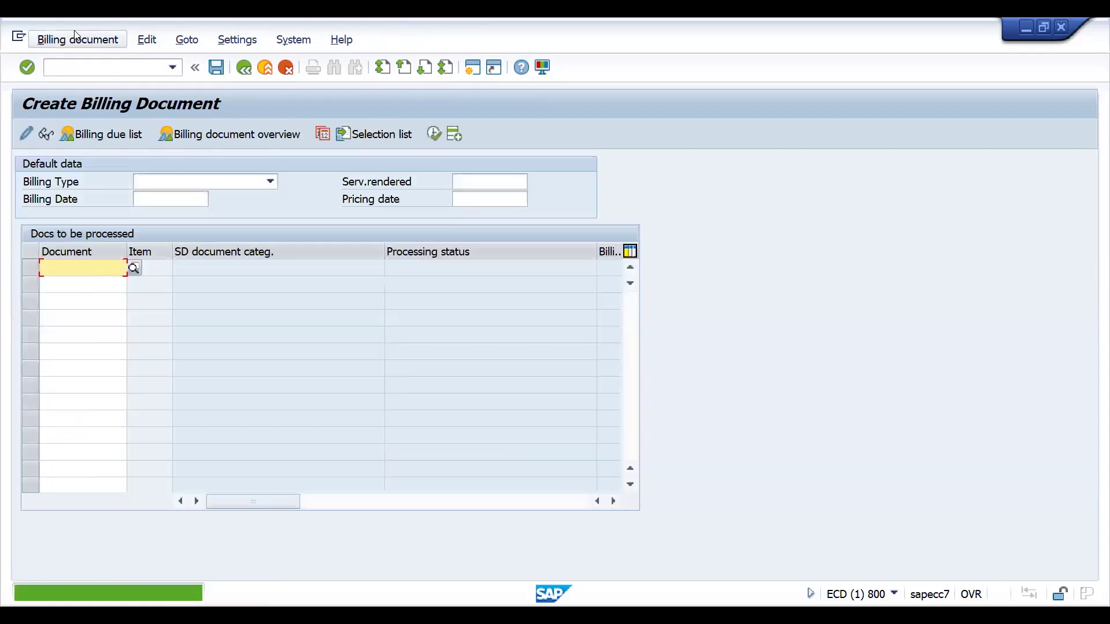
Step: Display the saved G2 credit memo, check the posting status in its header data, and exit the billing document display
click(75, 38)
click(69, 102)
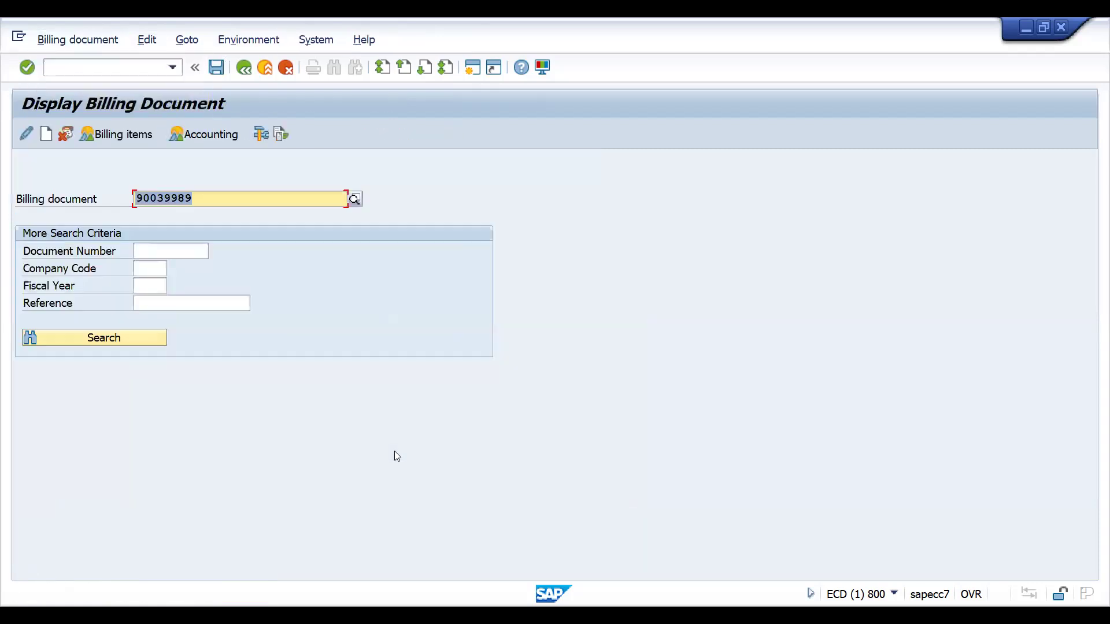
key(Return)
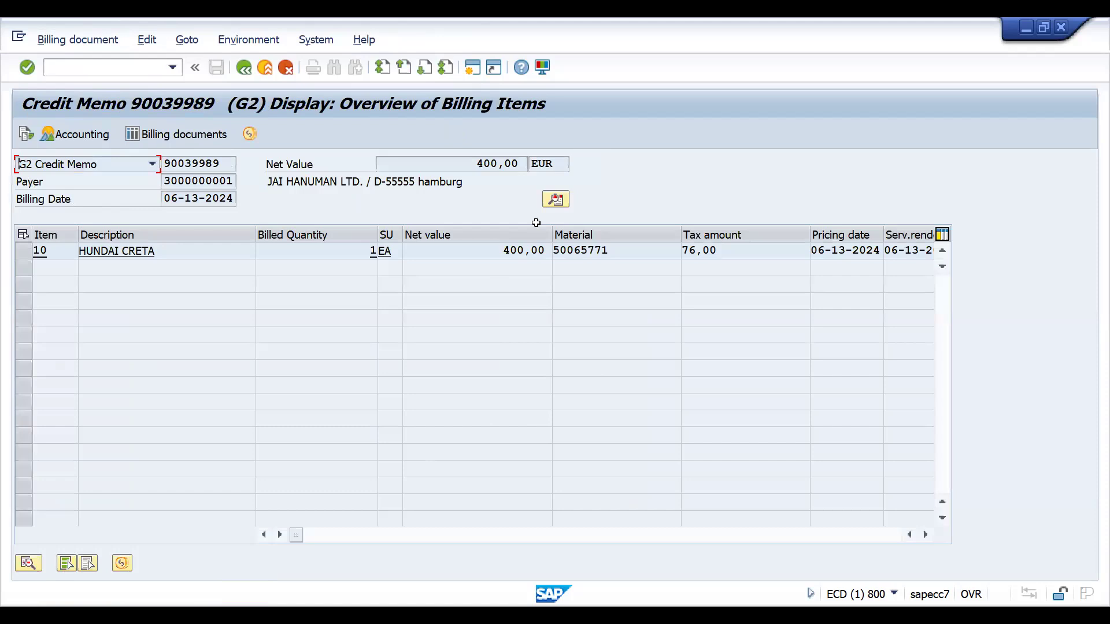
click(553, 200)
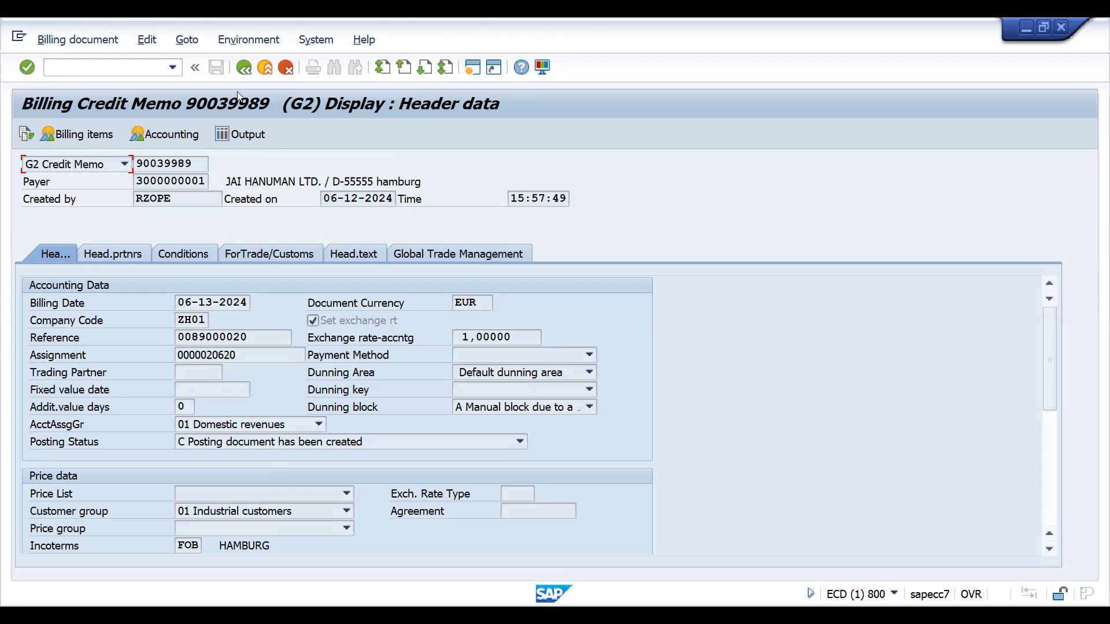
click(244, 68)
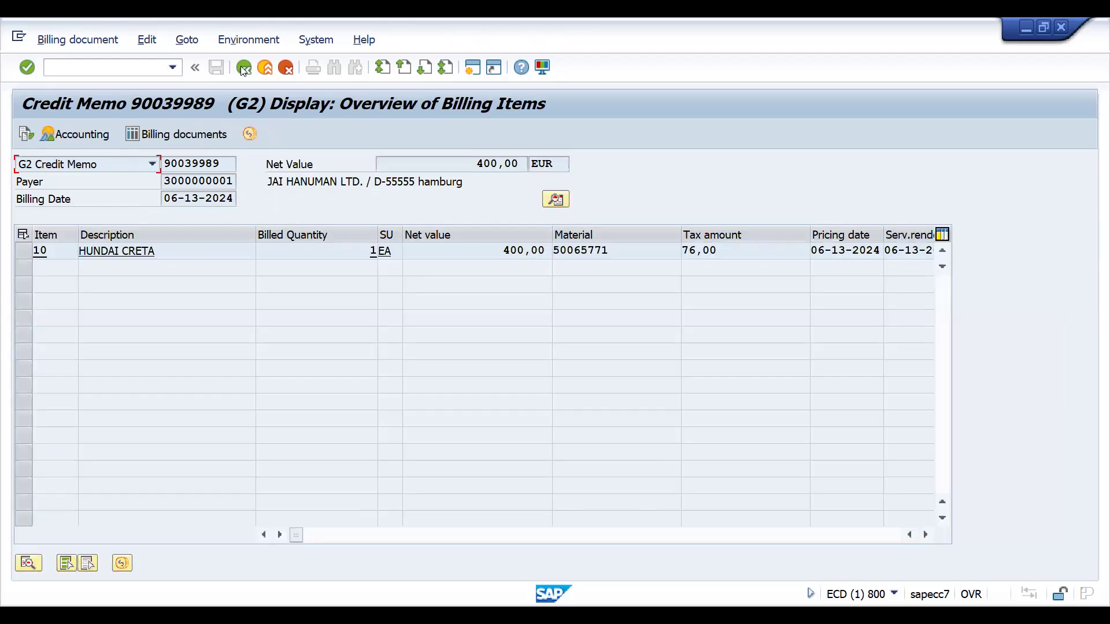
click(243, 68)
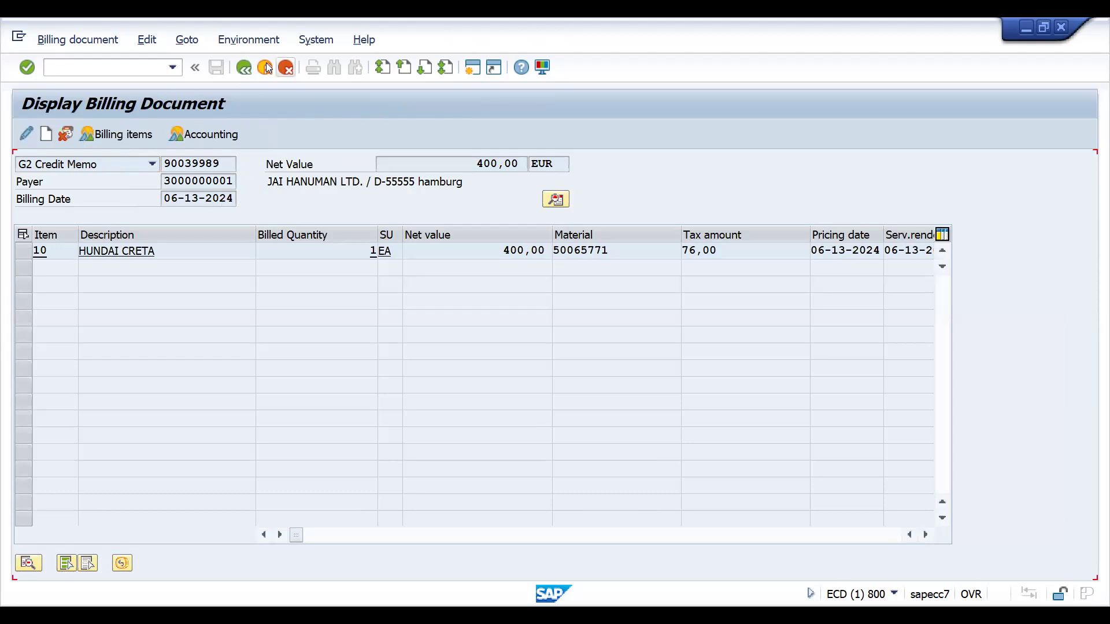
click(265, 67)
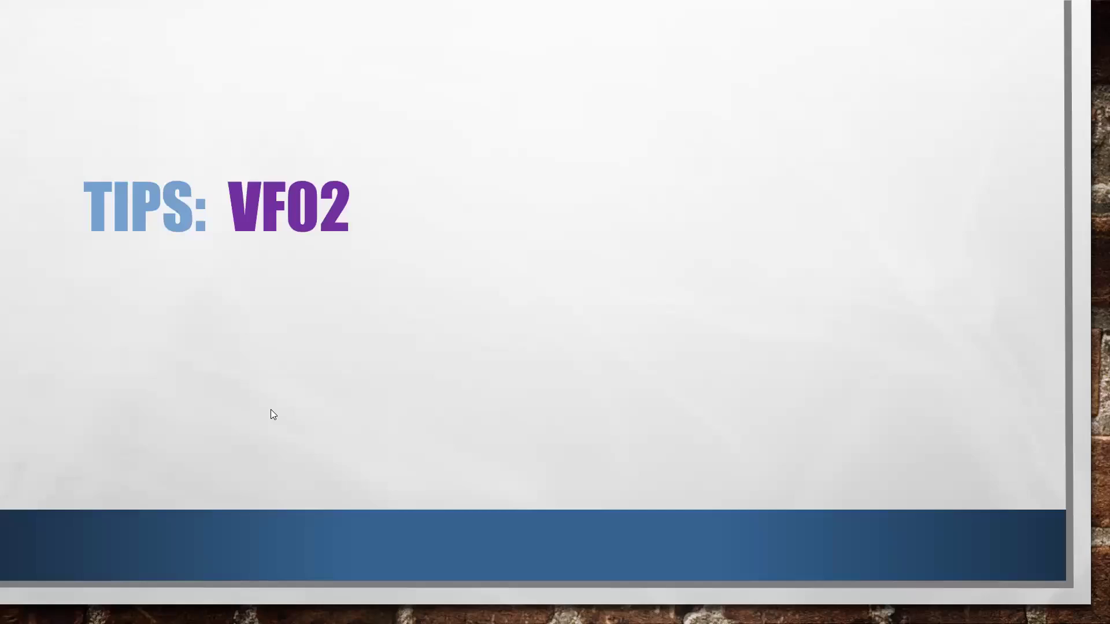
key(Left)
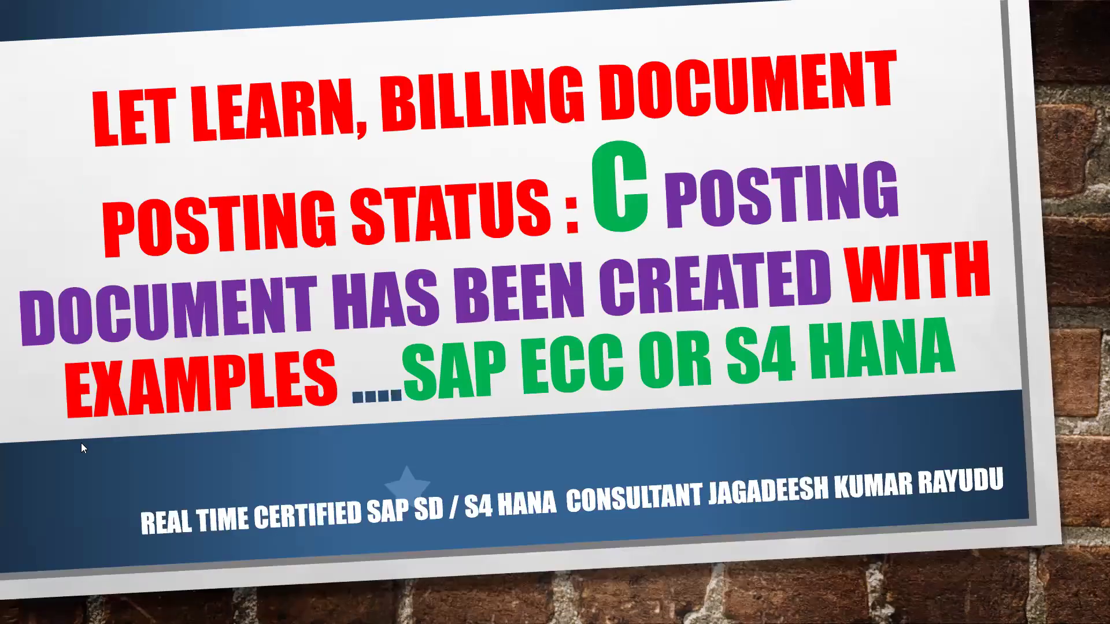